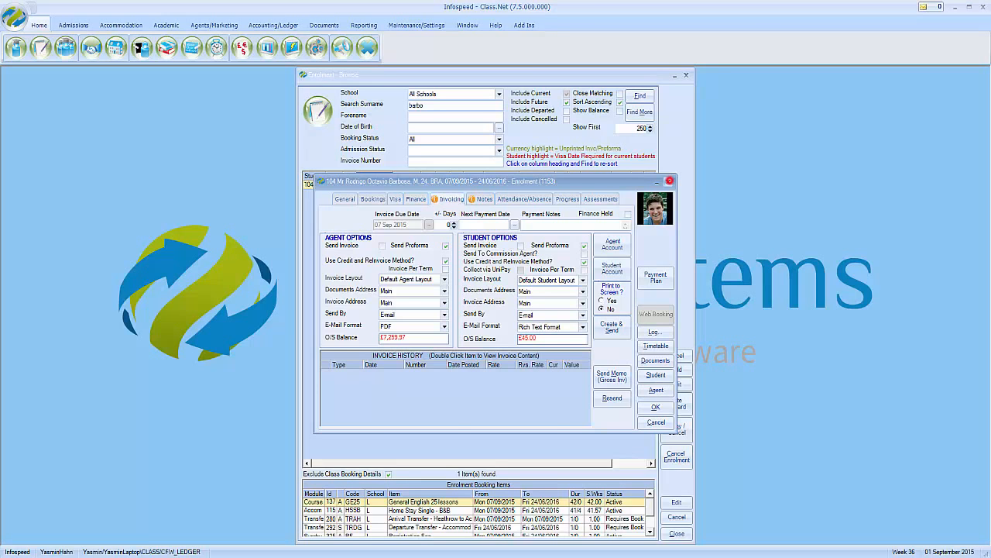
- Close the enrolment record and the enrolment list, and switch to Class Ledger
click(668, 181)
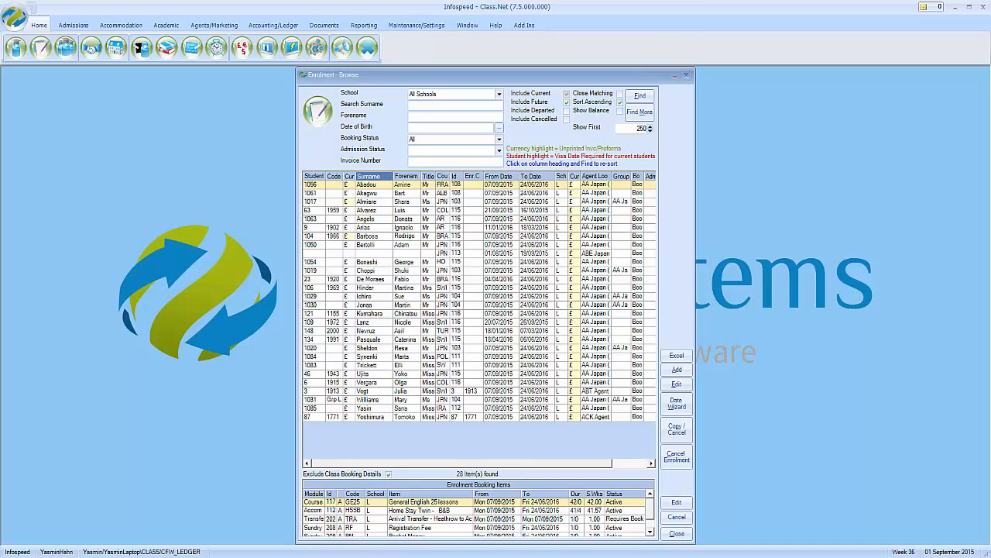
click(686, 74)
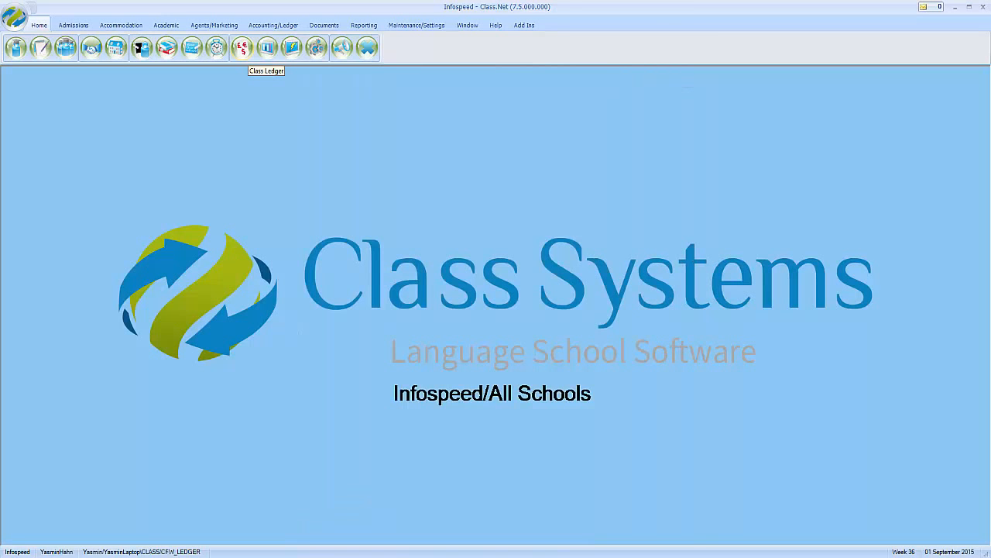
click(242, 48)
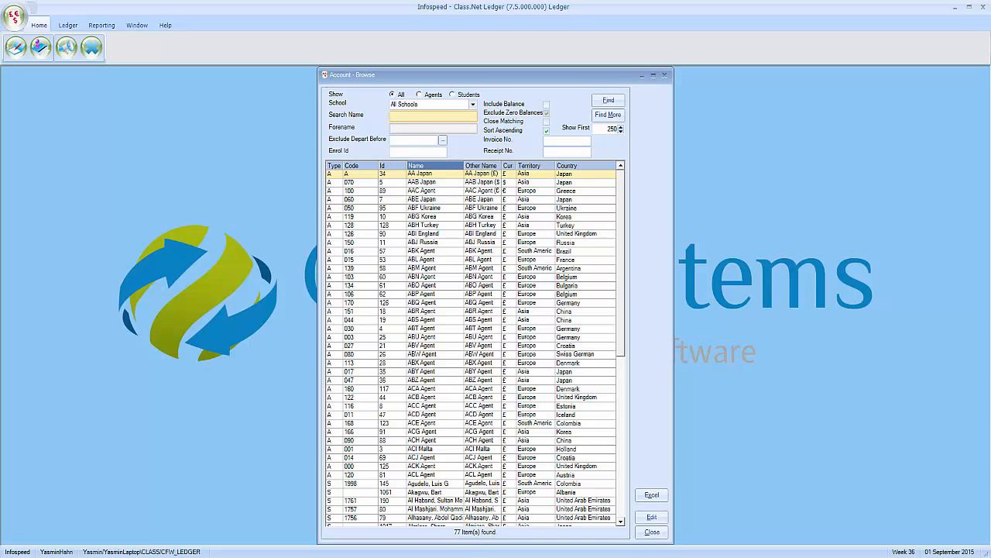
- Examine the account list's agent and student filters, the school choices, and searching by Id, Code or Name
click(419, 95)
click(453, 94)
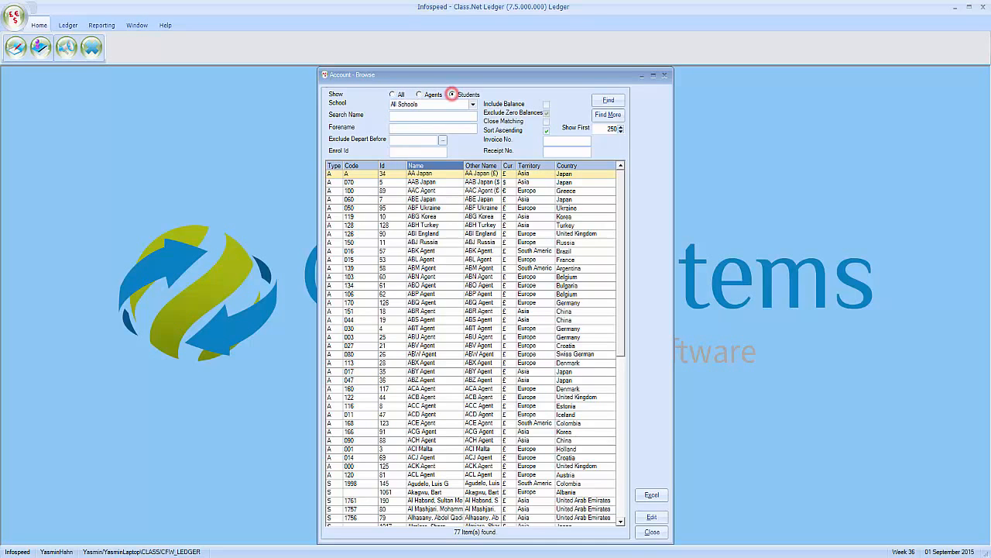
click(392, 94)
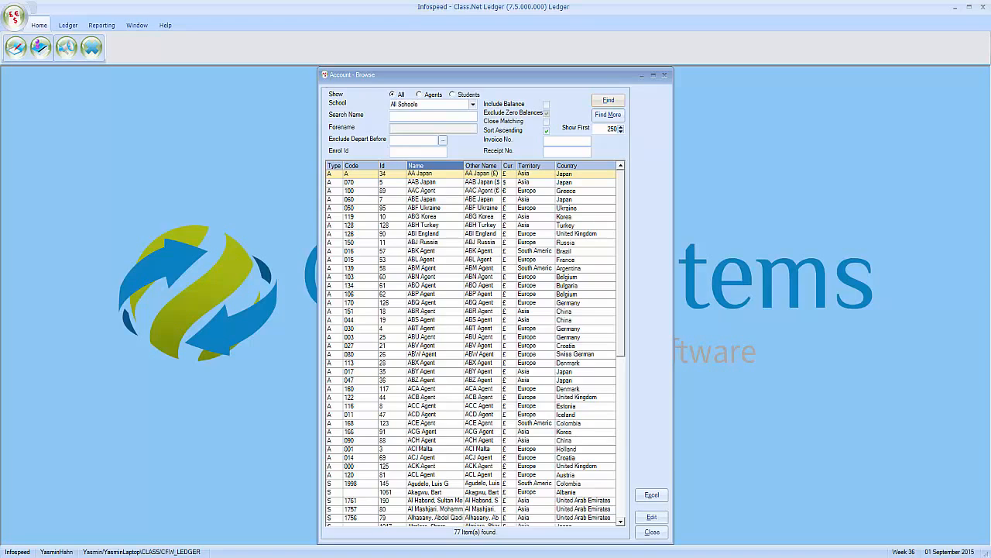
click(471, 104)
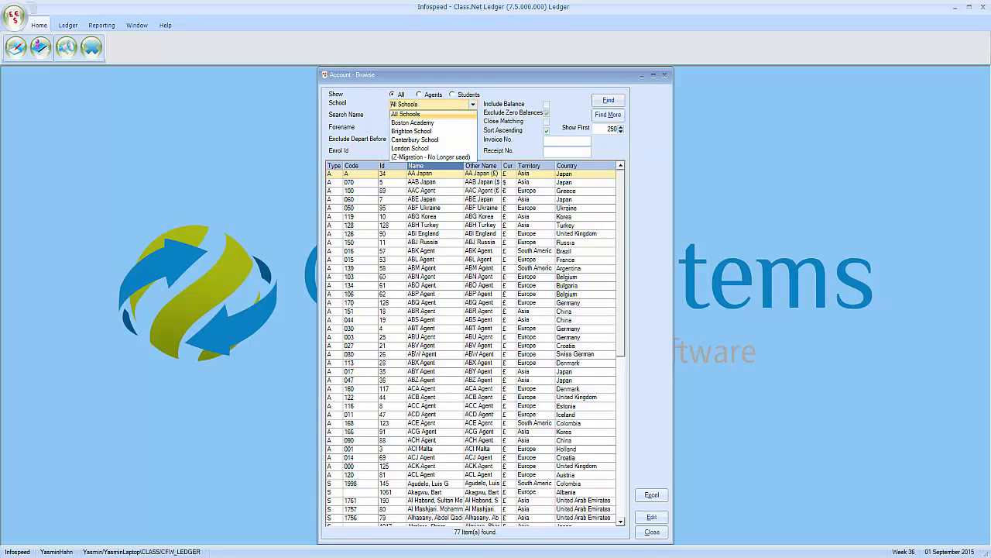
click(474, 103)
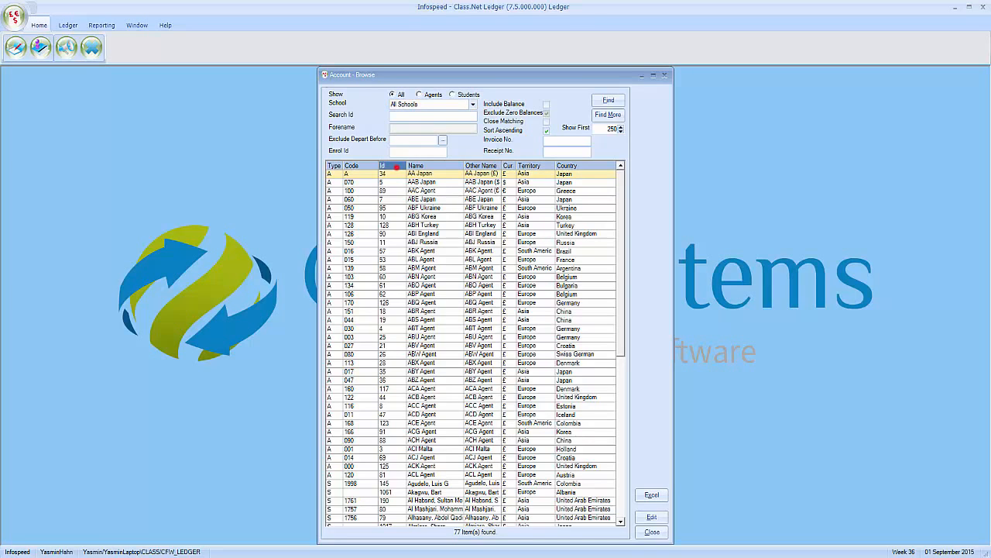
click(358, 165)
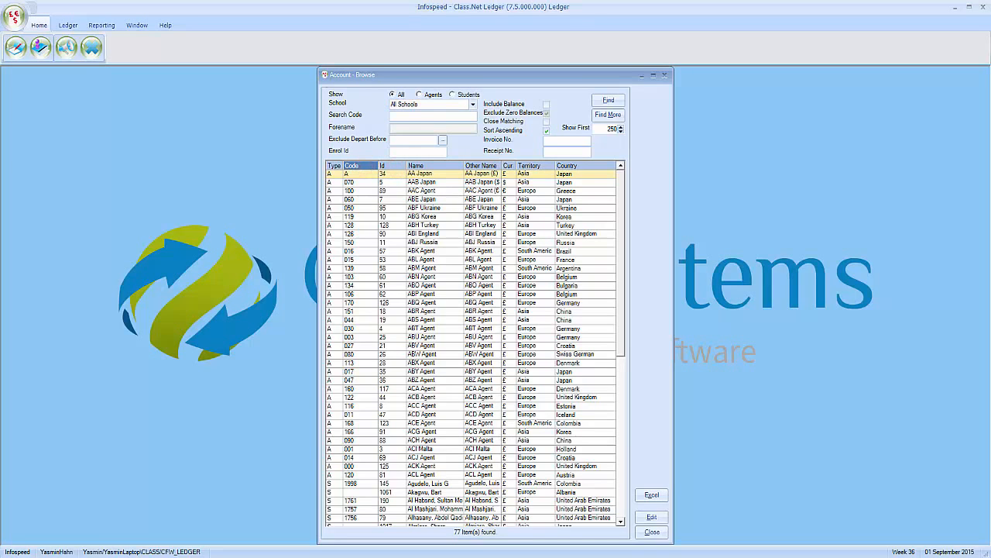
click(432, 165)
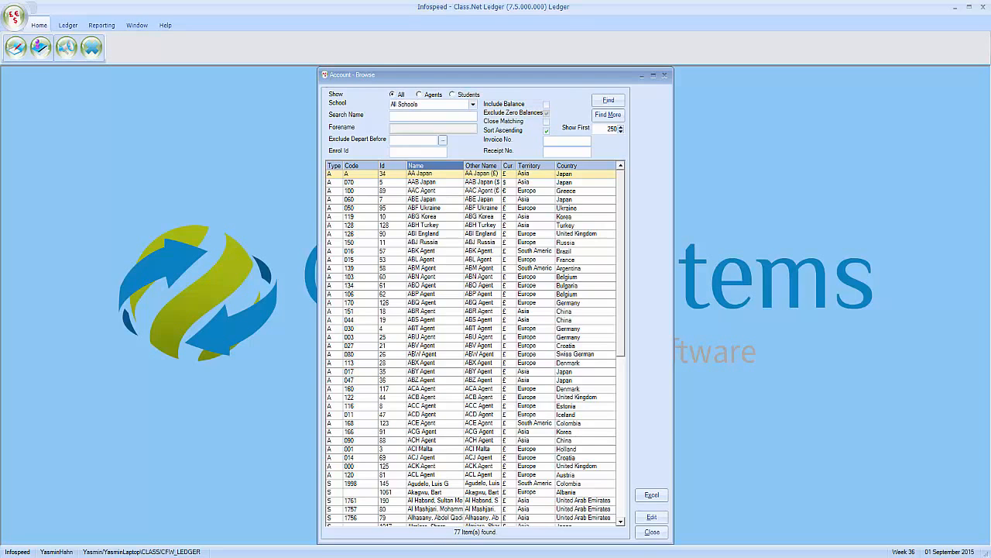
- Refresh the account list with balances included and open the AA Japan agent account
click(546, 103)
click(608, 100)
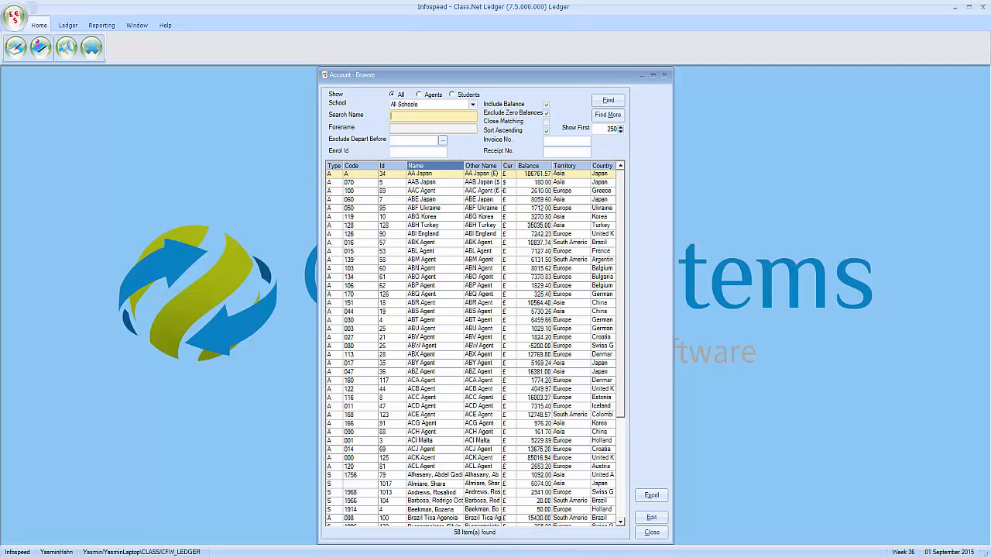
click(447, 175)
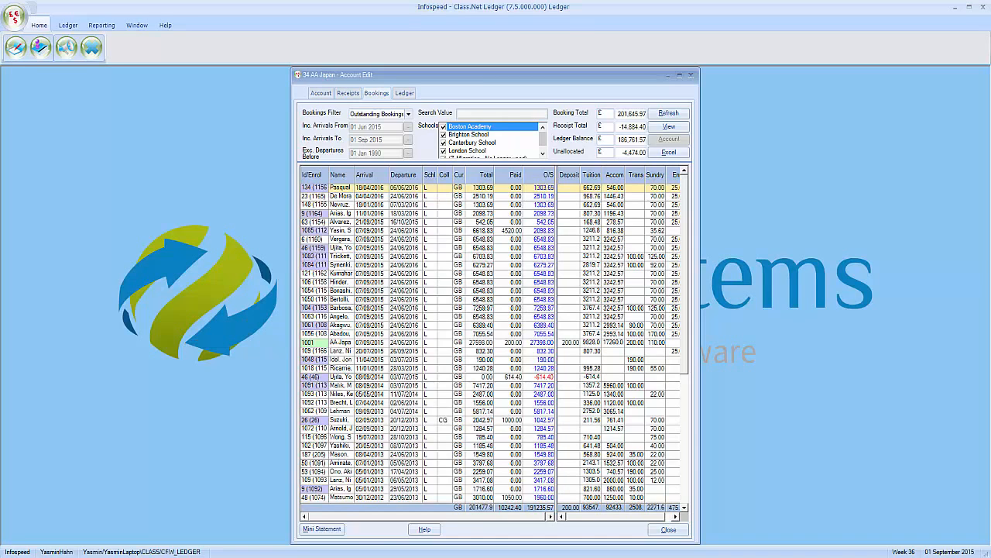
- Produce a mini statement with detailed allocations from the AA Japan bookings, and view the account's ledger
click(348, 186)
click(331, 530)
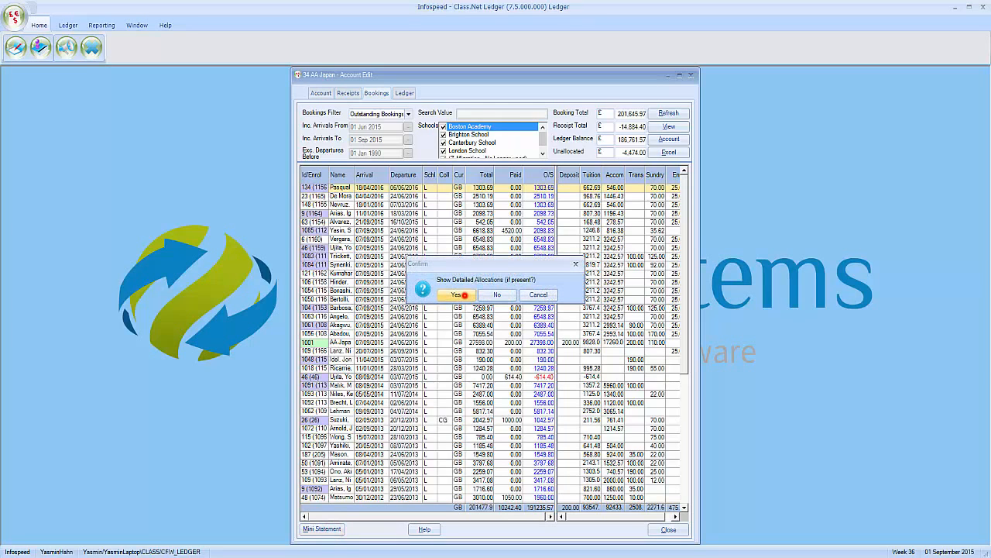
click(456, 294)
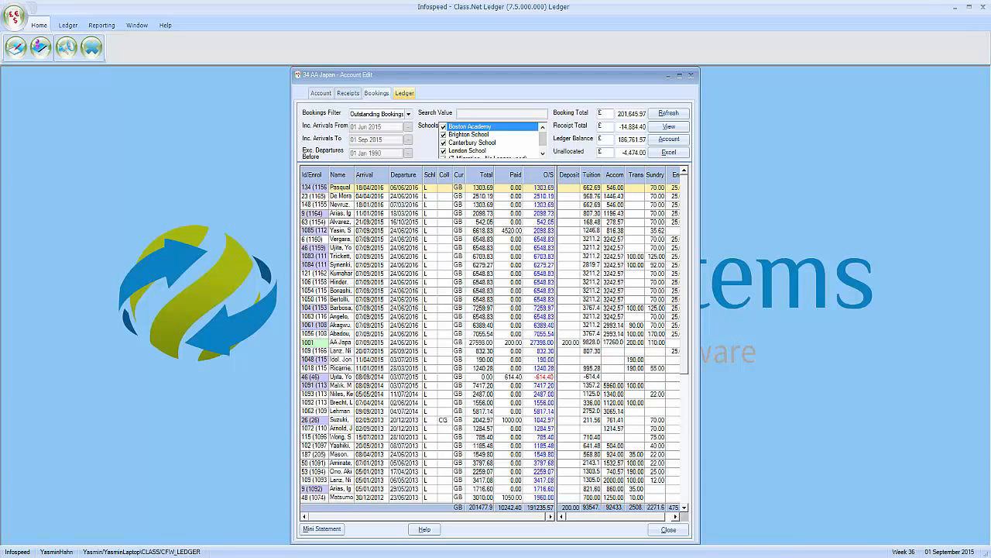
click(404, 93)
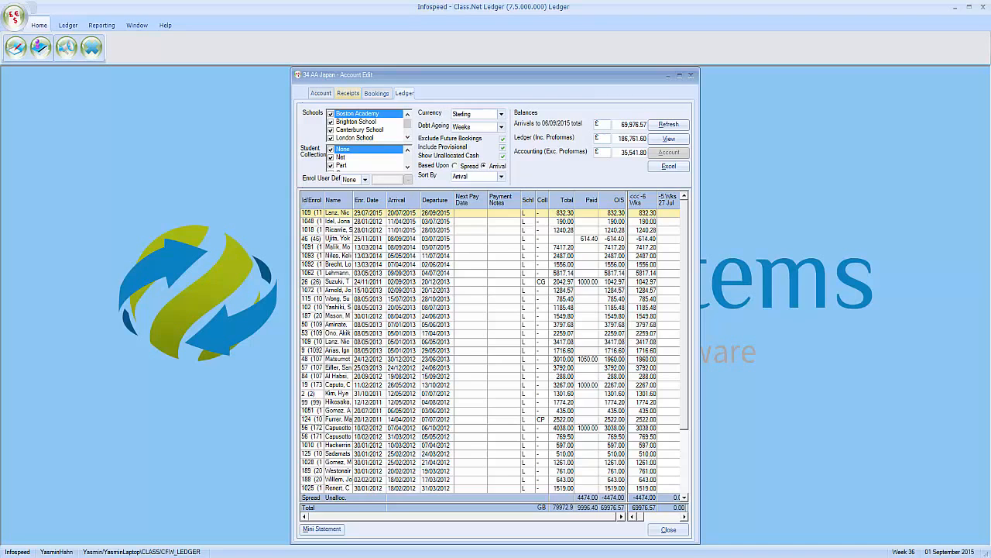
- Add a new receipt to the AA Japan account with reference ref456 and payment type 03 Credit Card
click(348, 93)
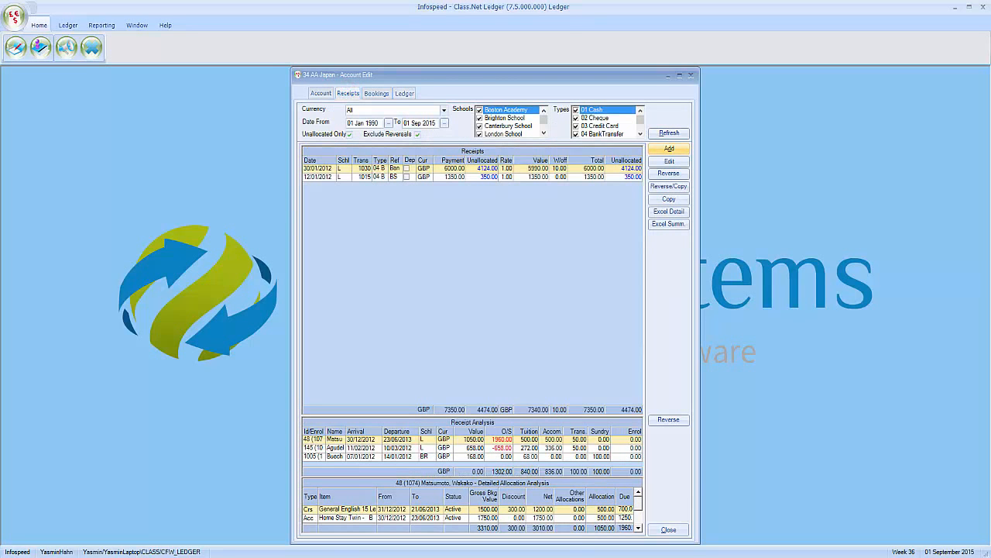
click(669, 148)
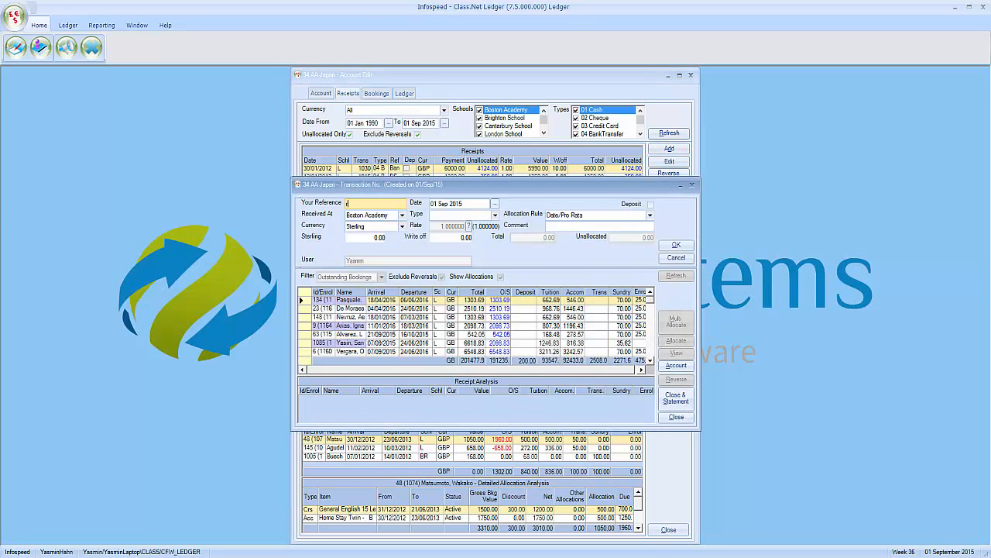
text(ref456)
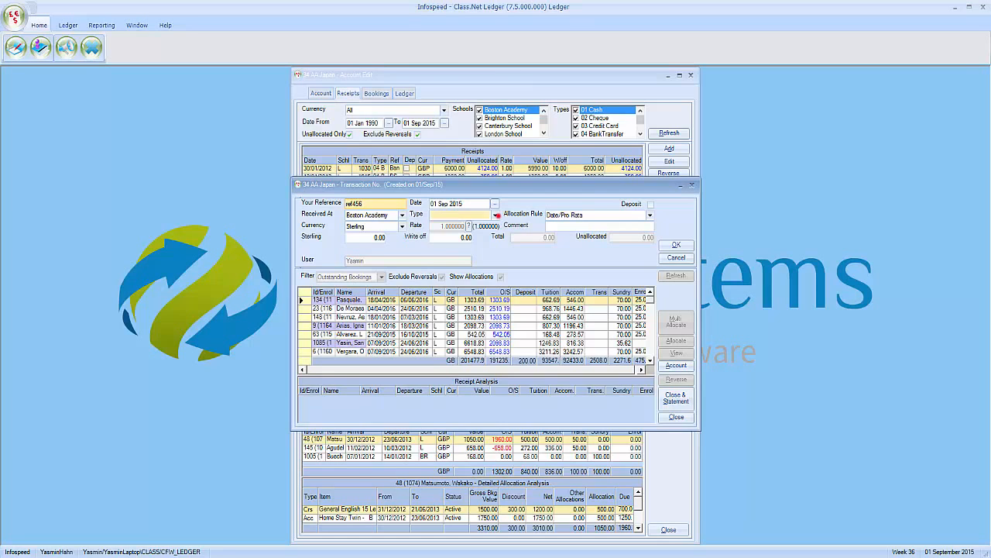
click(495, 215)
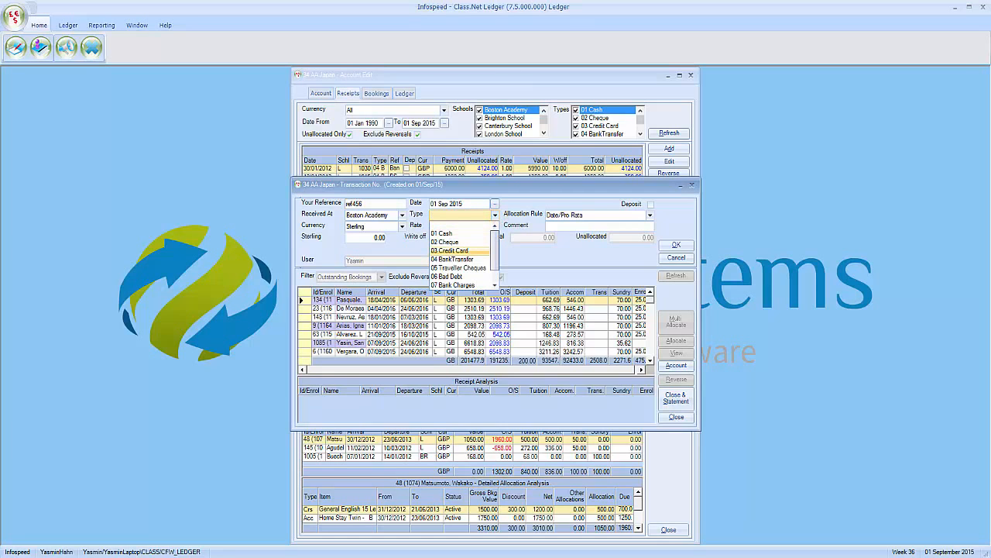
click(464, 250)
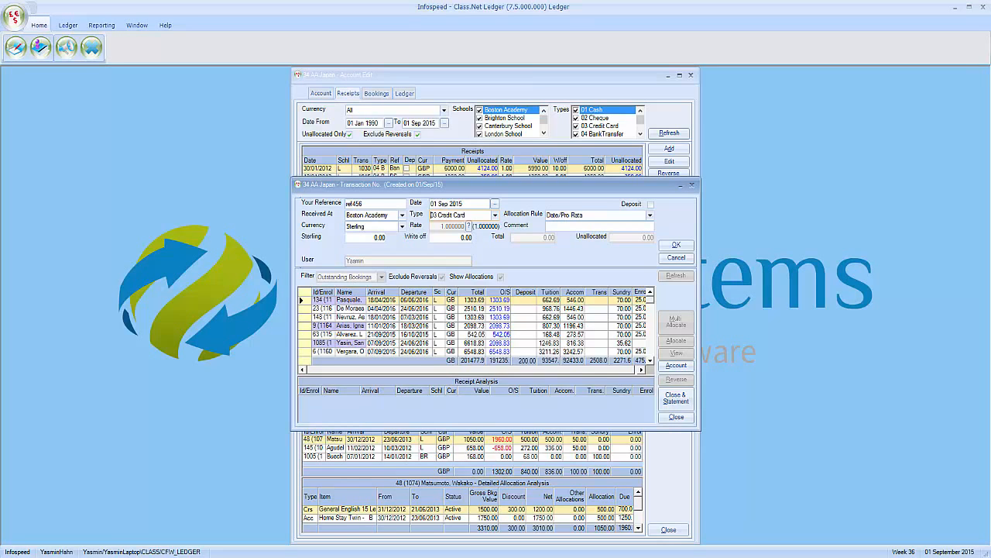
key(Tab)
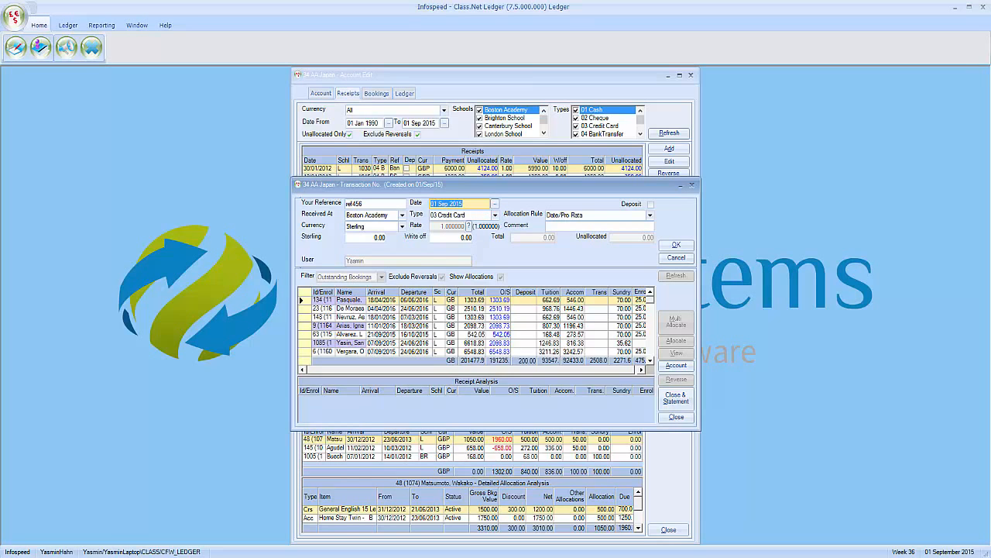
- Set the receipt as received at London School with a sterling amount of 2000, and save it
click(402, 215)
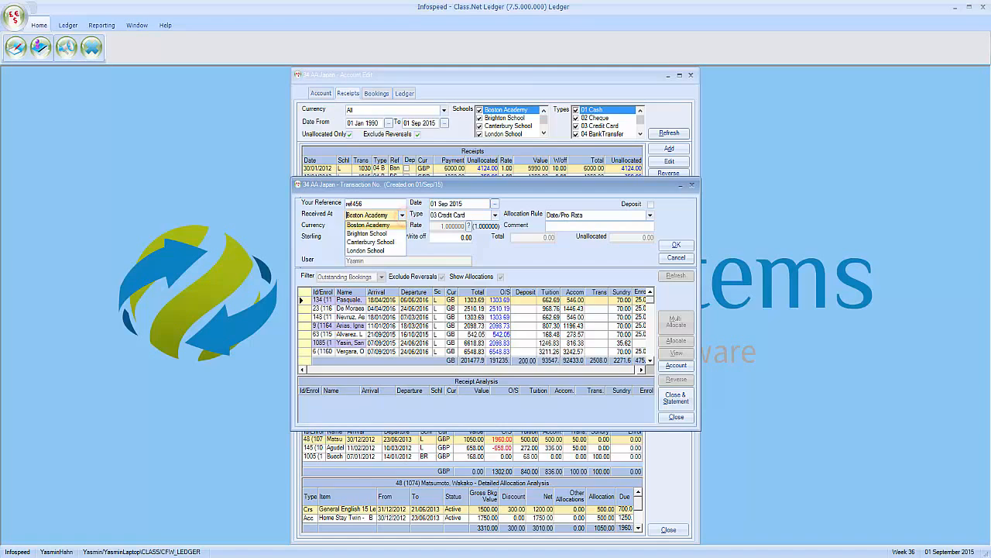
click(388, 250)
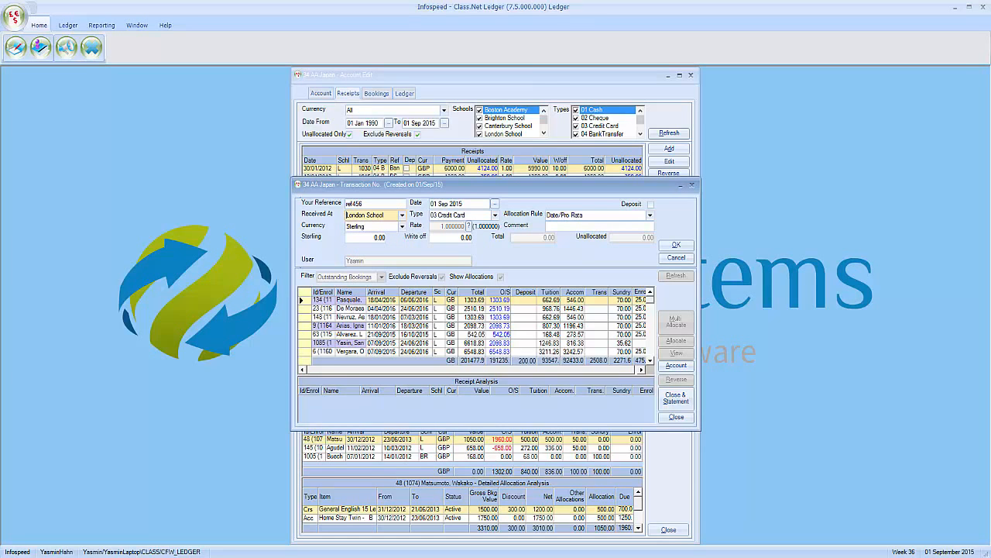
click(371, 237)
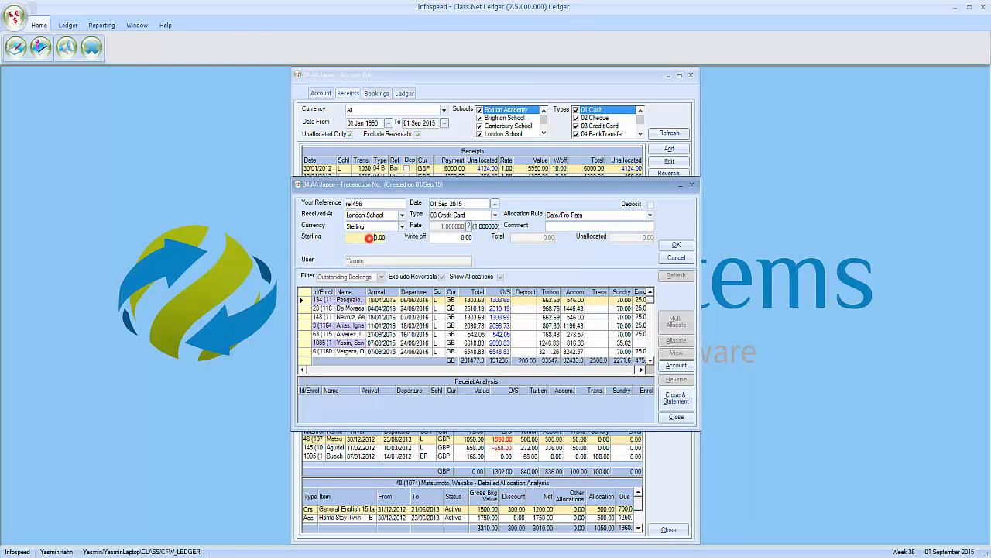
text(200)
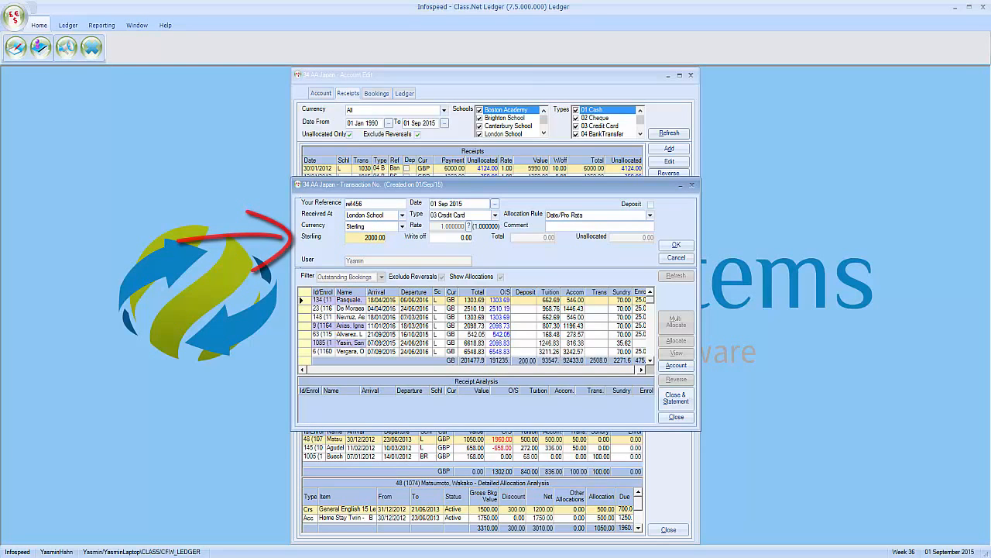
key(Return)
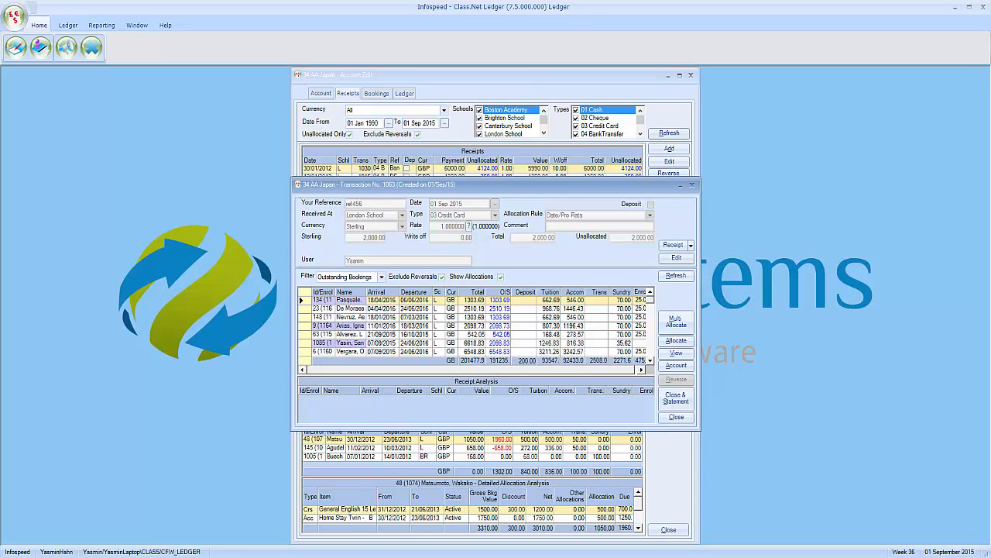
- Allocate 1000 of the receipt to the booking arriving 04/04/2016, using the Date/Pro Rata allocation rule
click(385, 309)
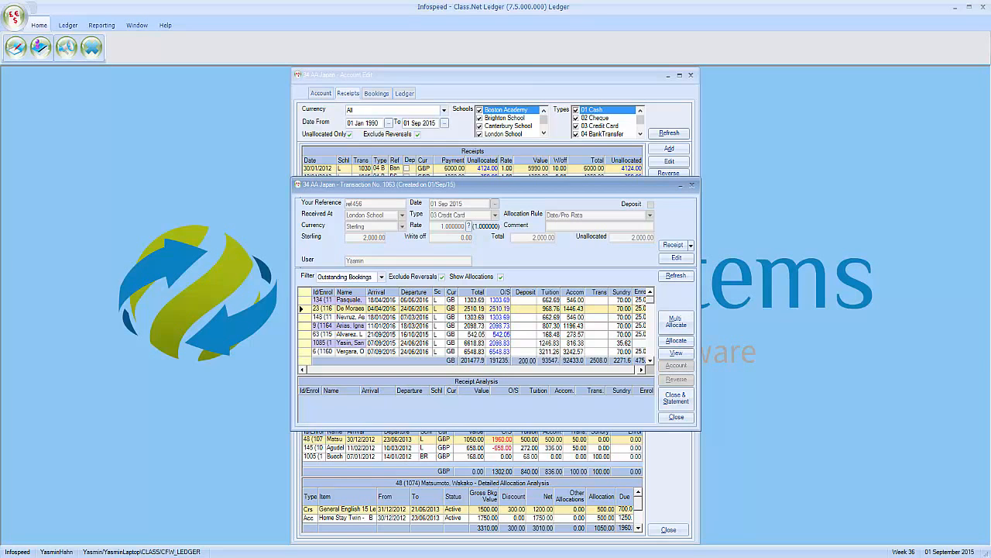
click(676, 340)
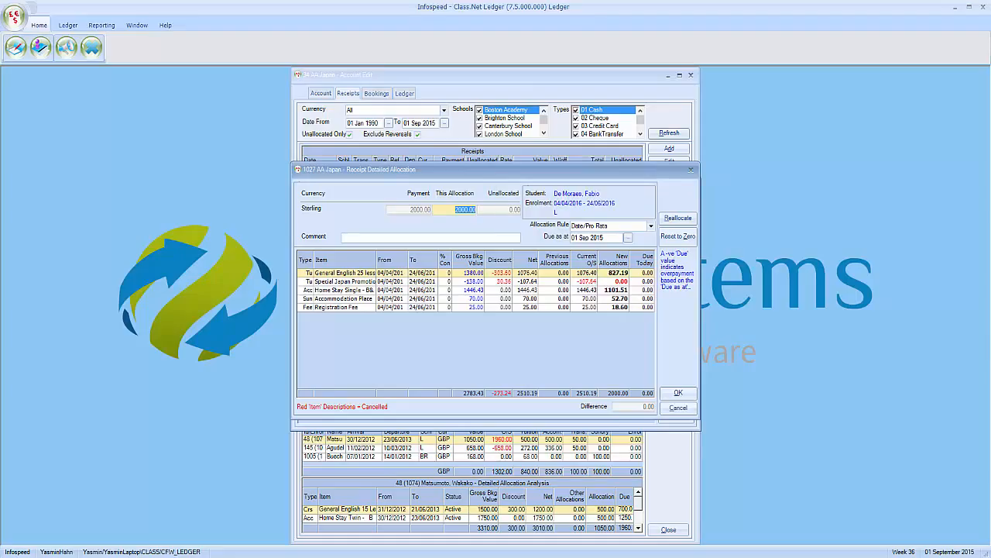
text(1000)
click(652, 227)
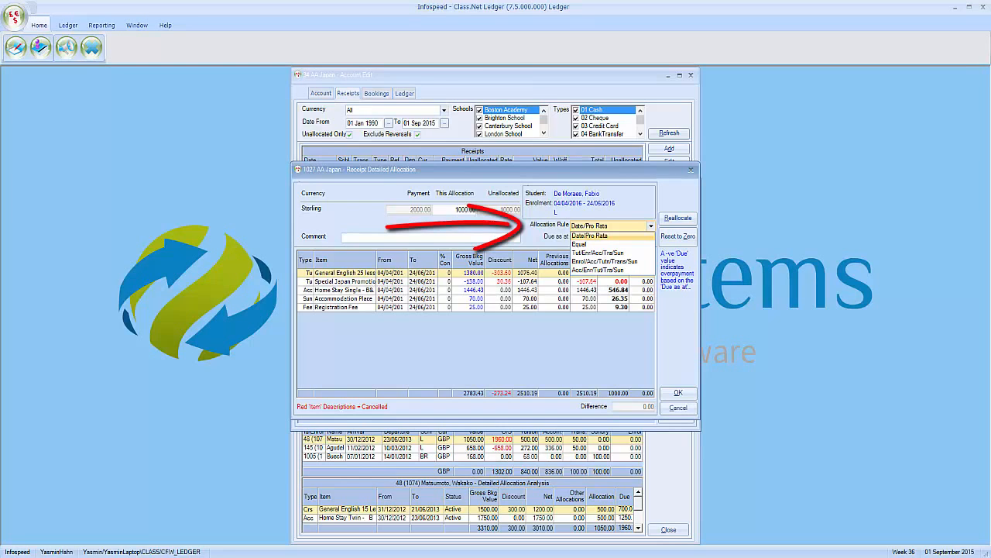
click(651, 226)
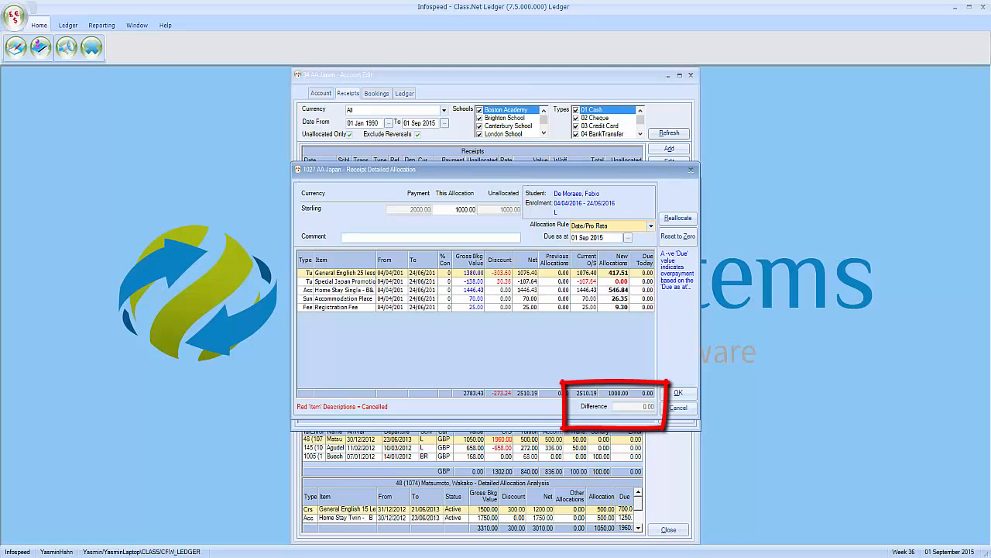
click(674, 393)
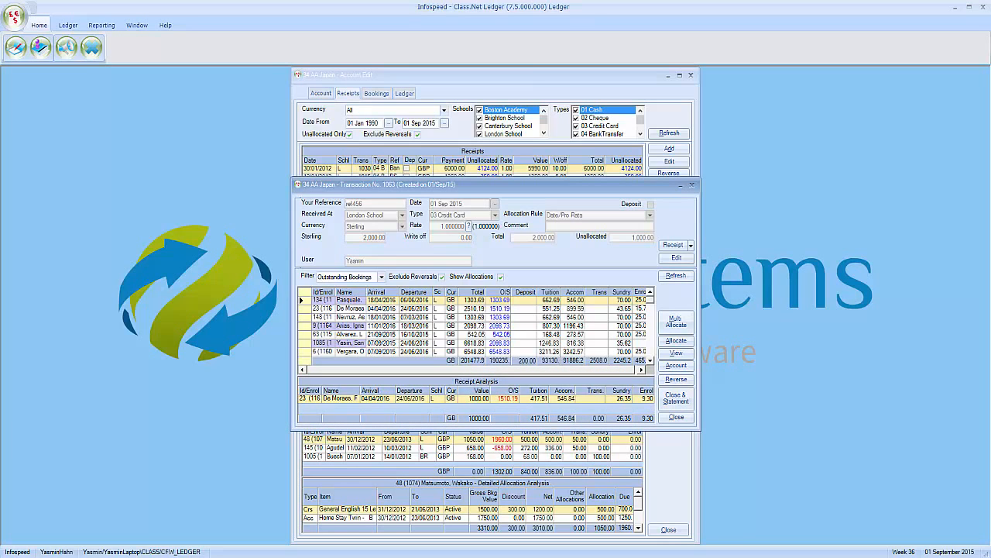
- Allocate 400 of the receipt to the booking arriving 11/01/2016 and close the receipt with its remaining balance unallocated
click(383, 326)
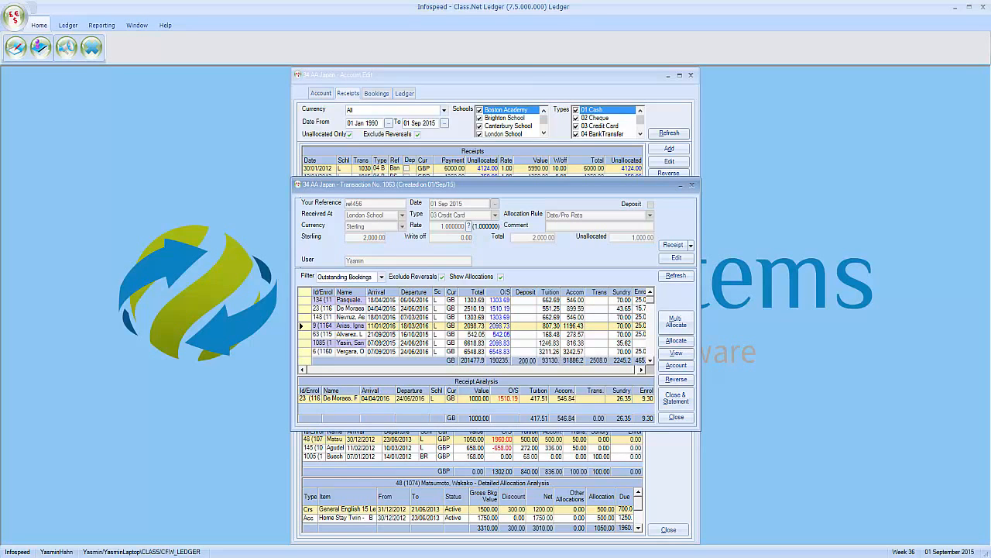
click(676, 341)
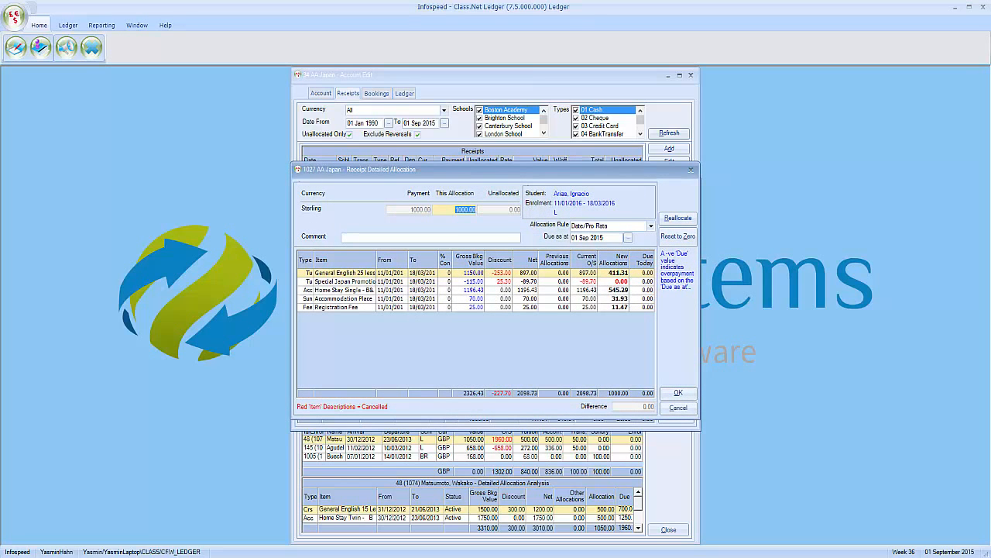
text(400)
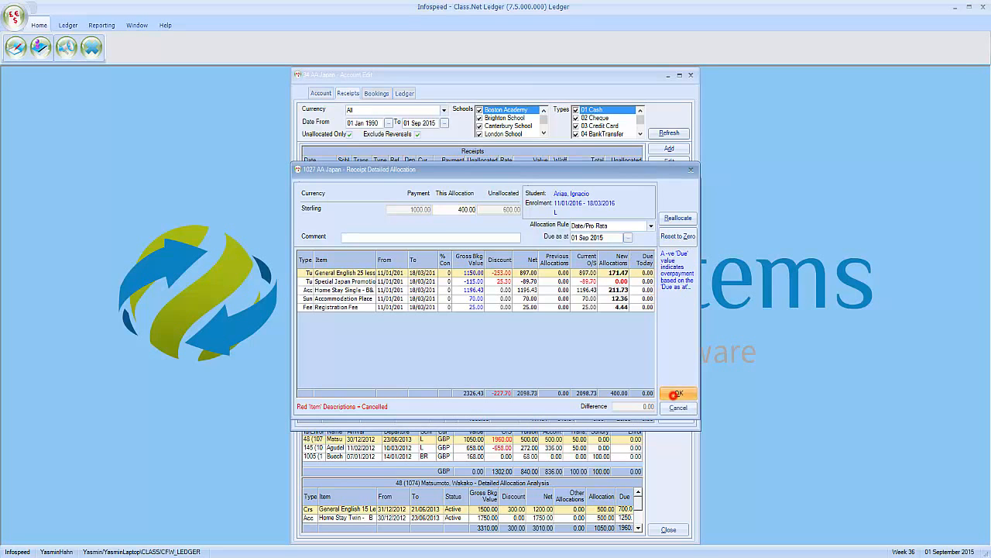
click(678, 394)
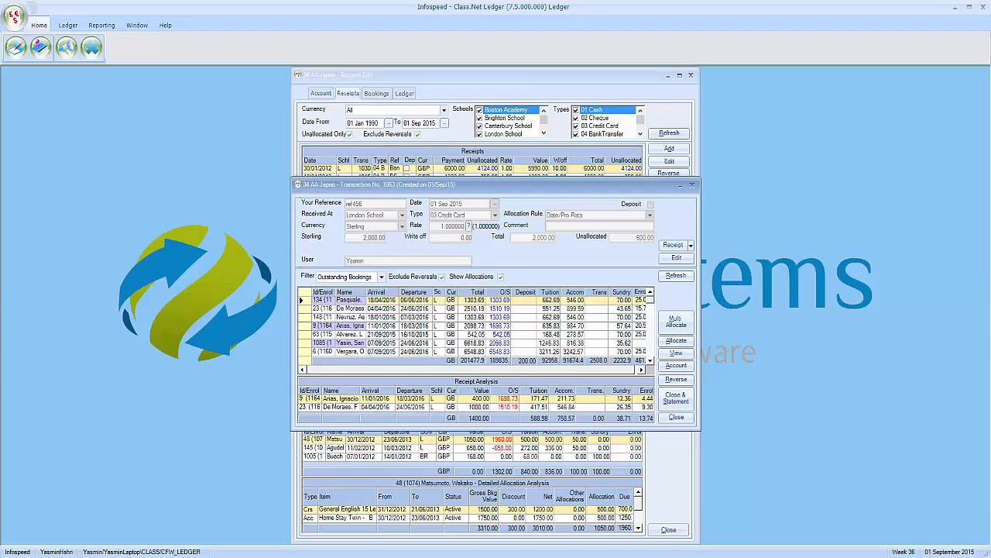
click(676, 417)
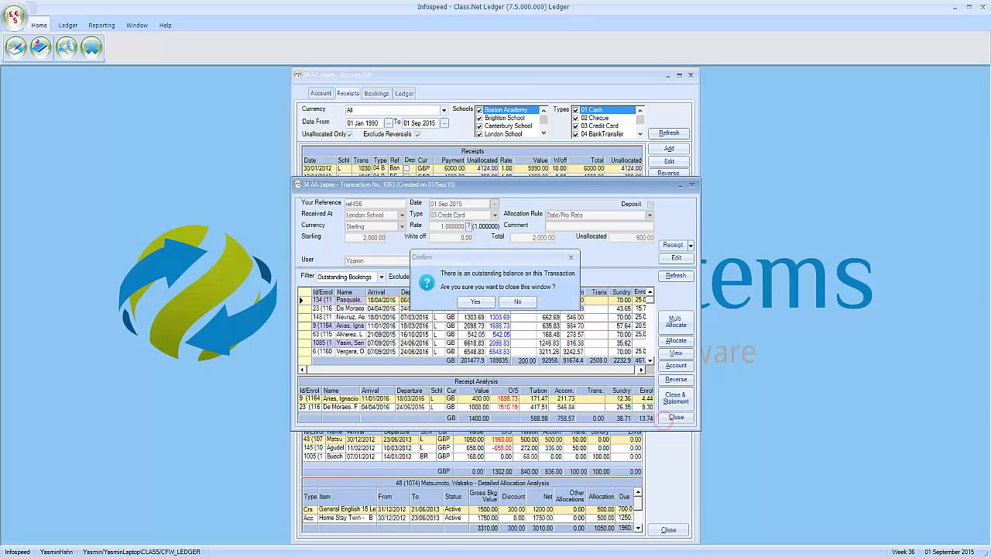
click(478, 303)
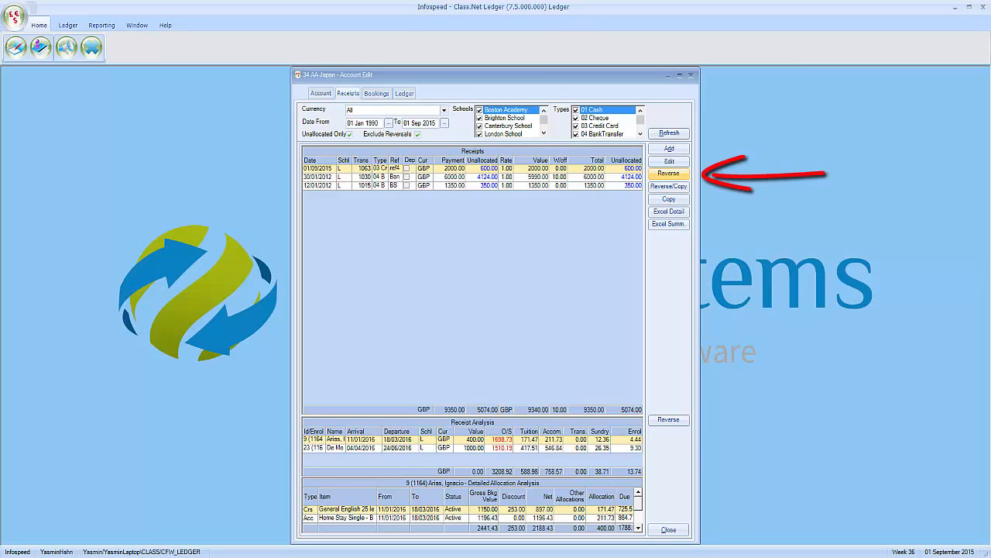
- Reverse the 2000 sterling receipt dated 01/09/2015, using 01 Sep 2015 as the reversal transaction date
click(664, 173)
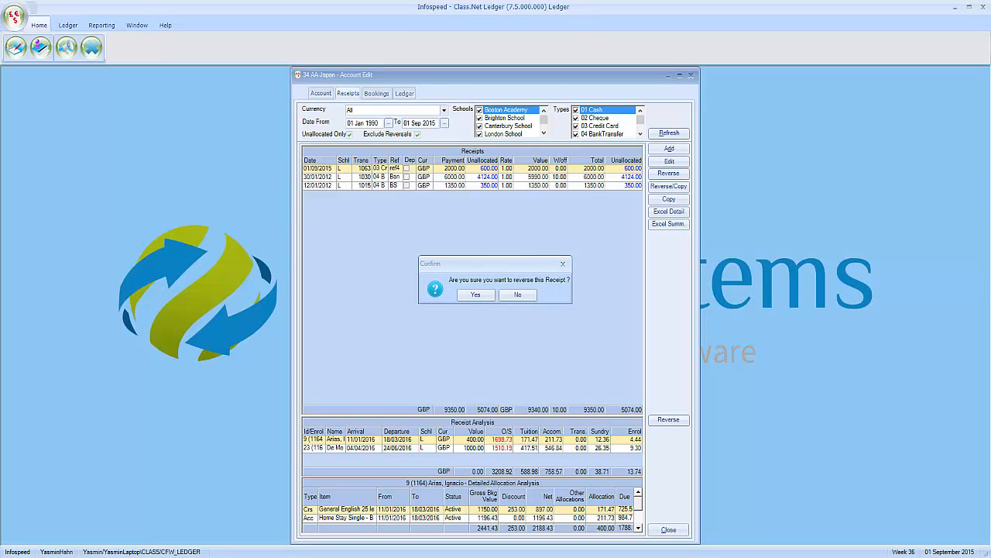
click(475, 294)
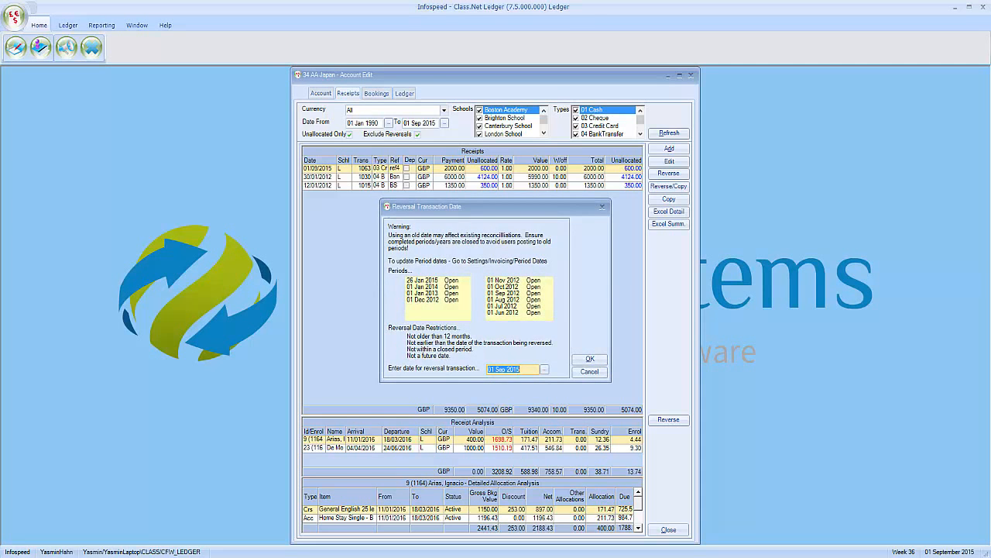
click(590, 358)
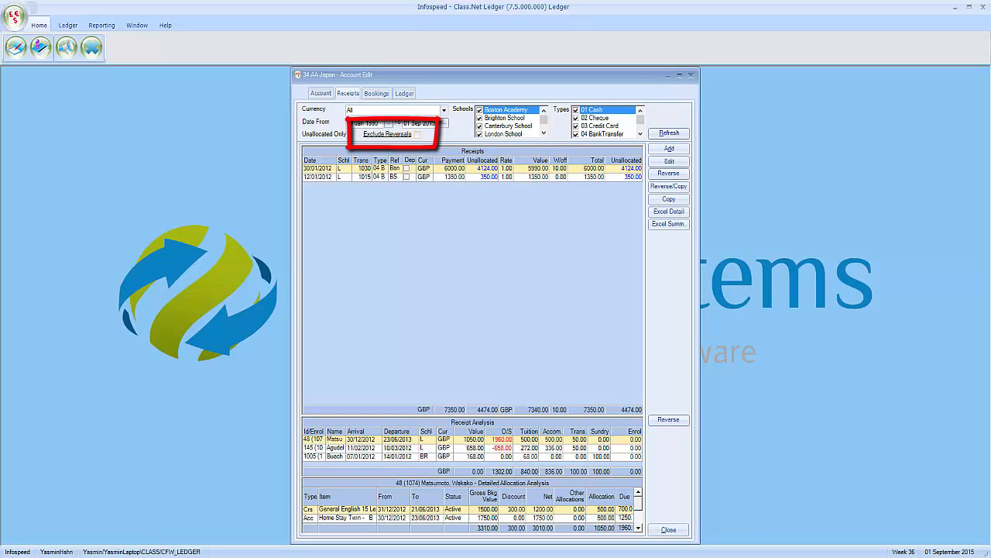
- List the AA Japan receipts including reversals, and refresh the list with reversals excluded again
key(Return)
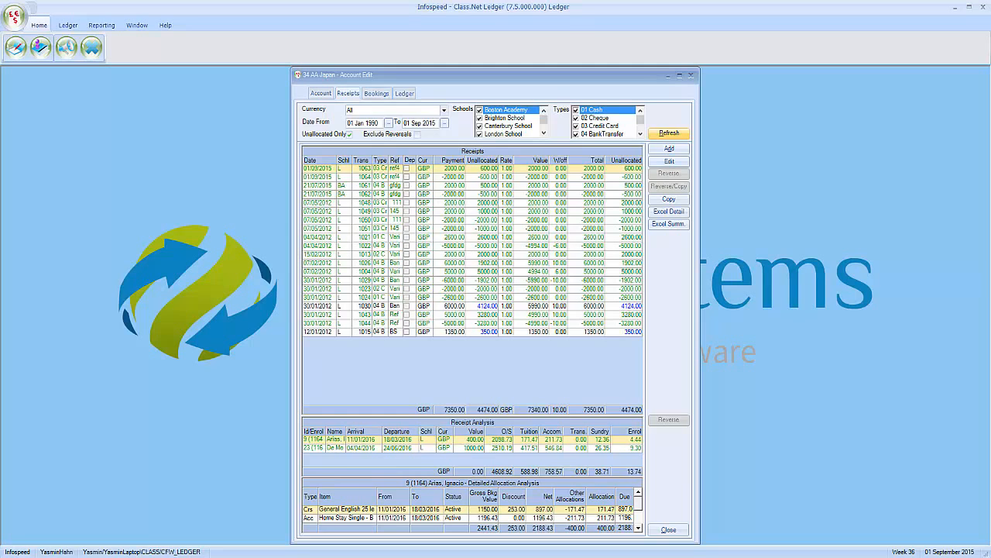
click(417, 135)
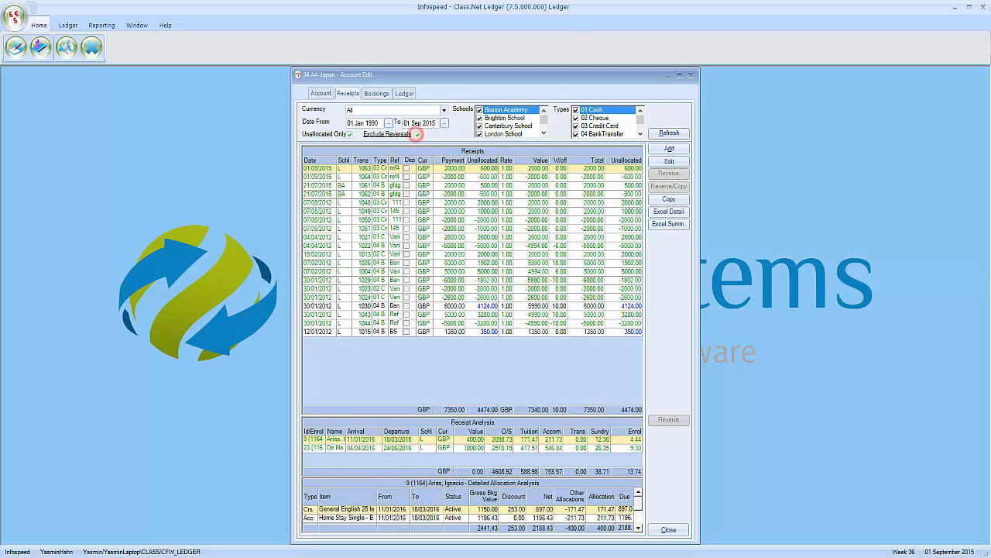
click(669, 133)
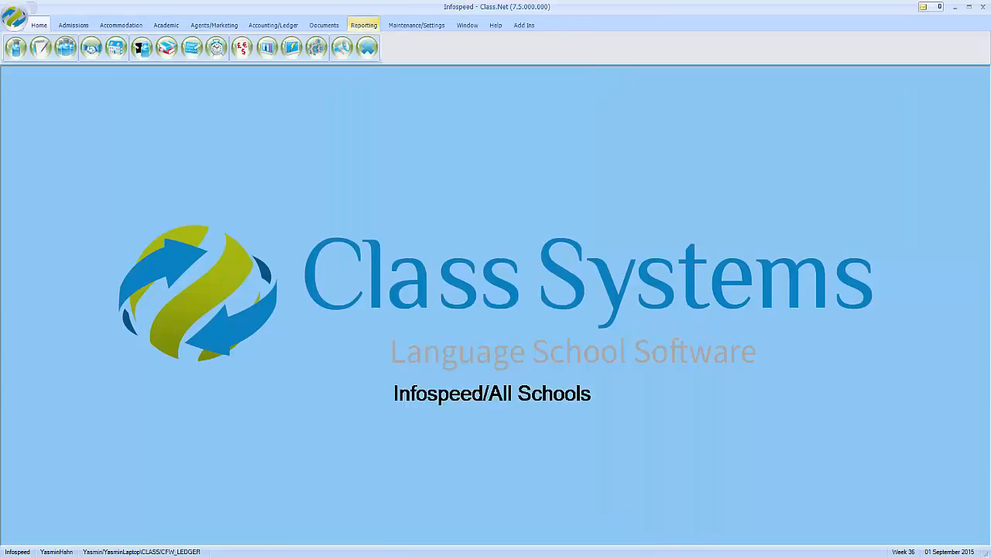
- Switch to Class.Net, run the Arrivals - This Week + O/S quick report and examine the columns of its results
click(364, 25)
click(422, 51)
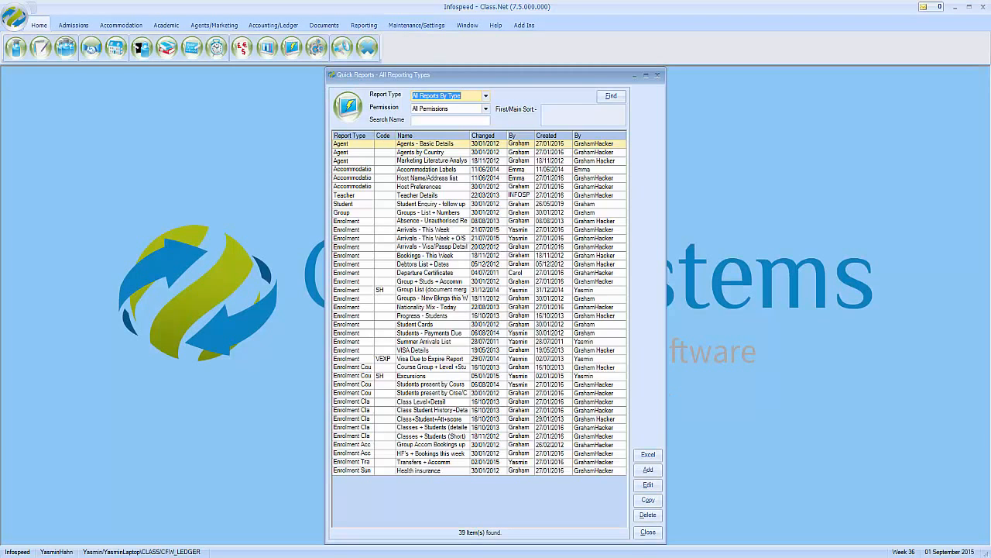
double_click(440, 238)
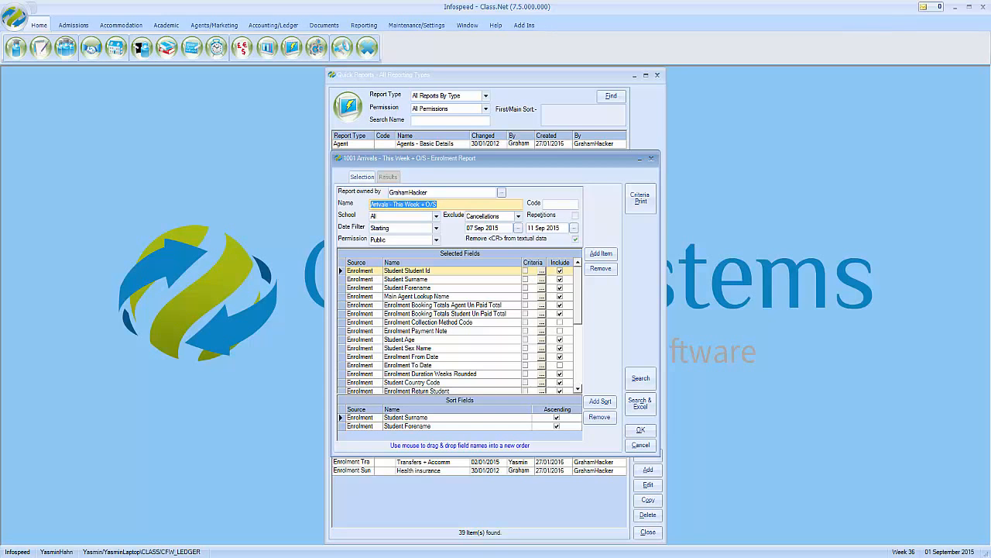
click(641, 402)
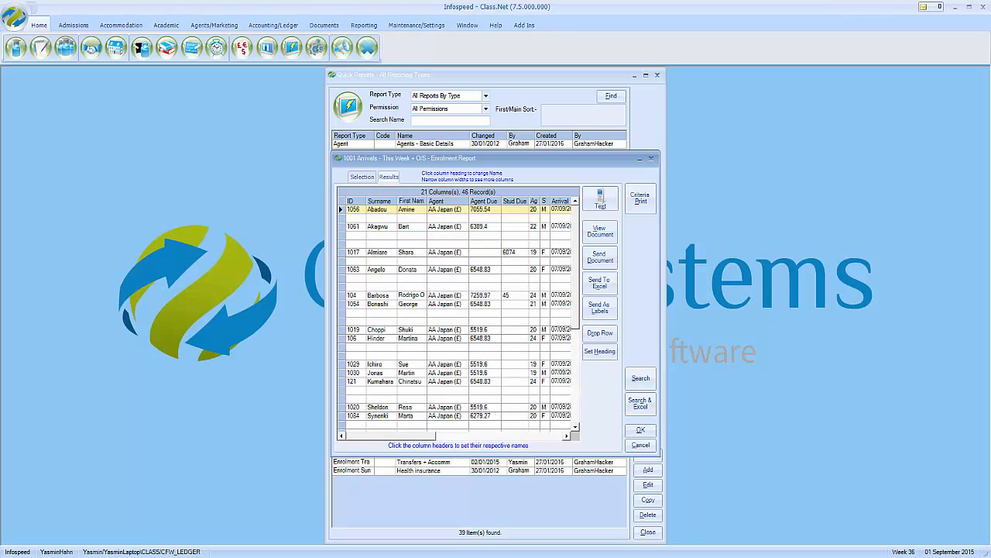
drag(415, 436, 444, 436)
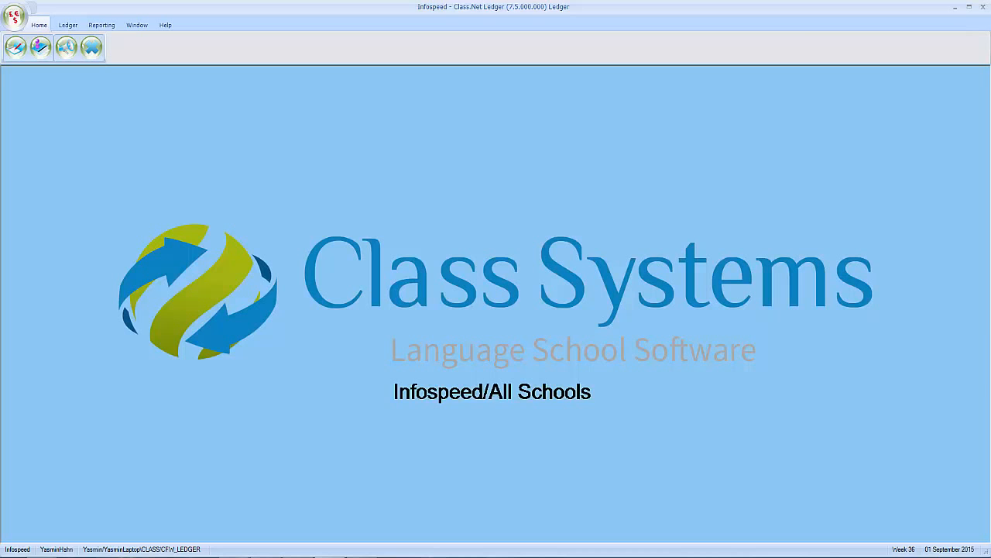
- Switch to Class.Net Ledger and start a Statements report for agent accounts, including only the AA Japan account
click(102, 25)
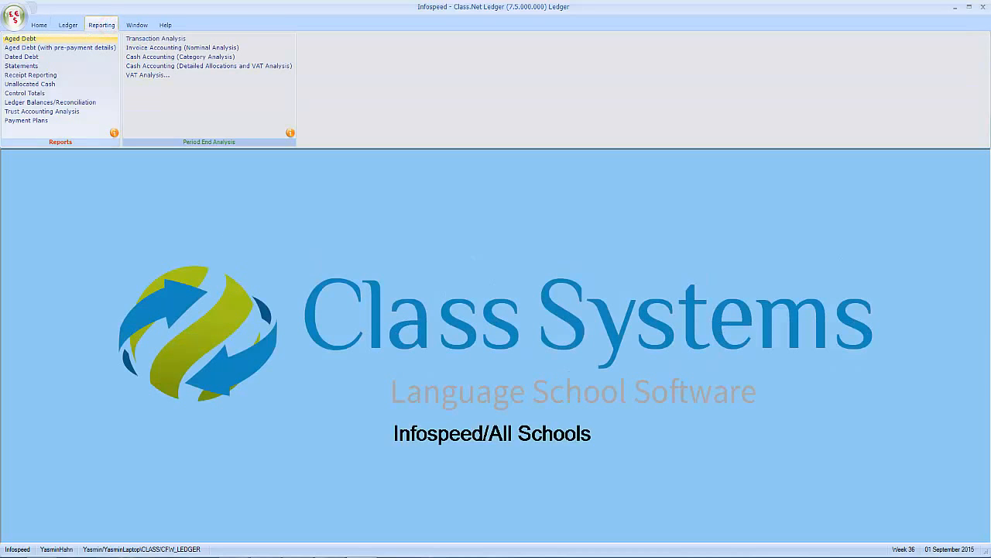
click(66, 66)
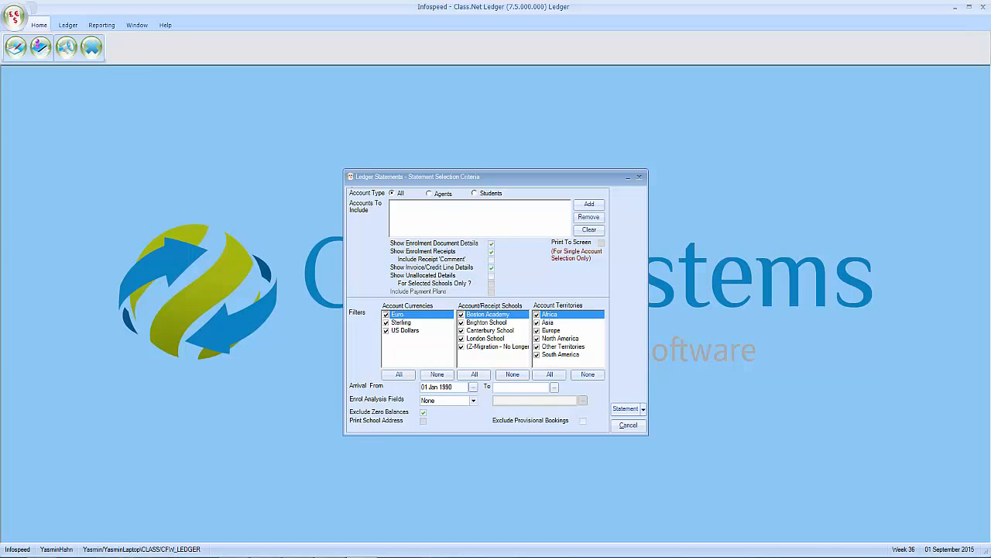
click(429, 193)
click(588, 205)
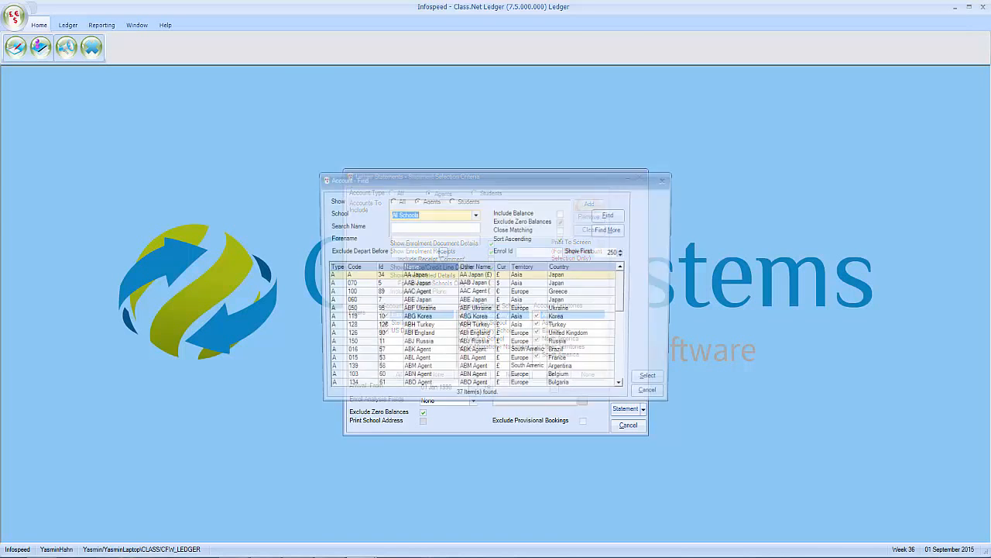
click(653, 380)
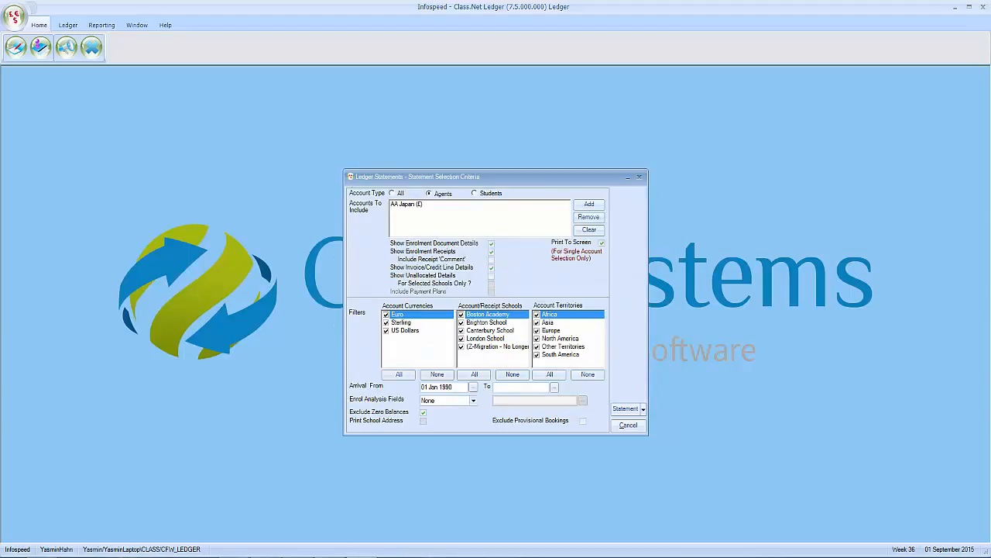
- Leave enrolment receipts out of the statement and limit arrivals to 30 Sep 2015
click(491, 251)
click(554, 386)
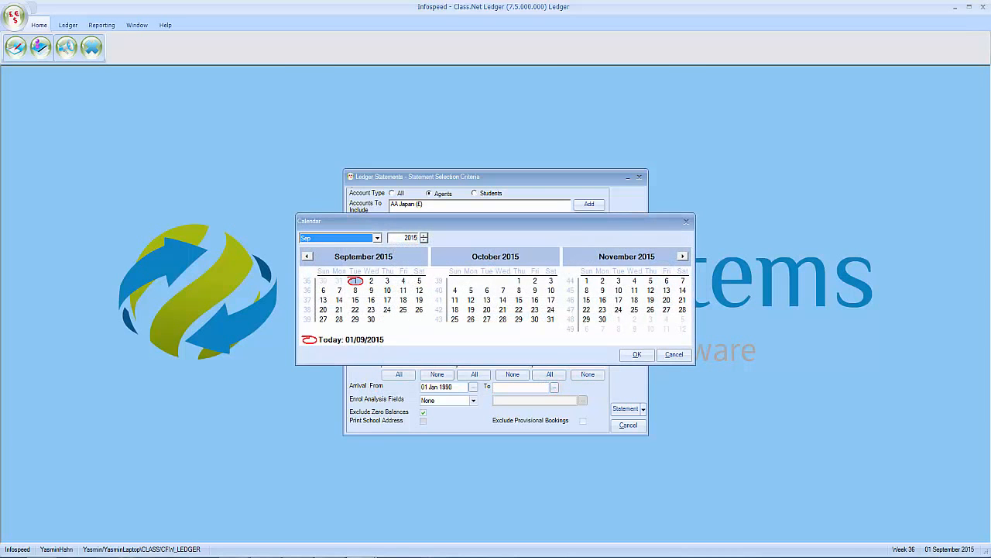
click(371, 318)
click(637, 354)
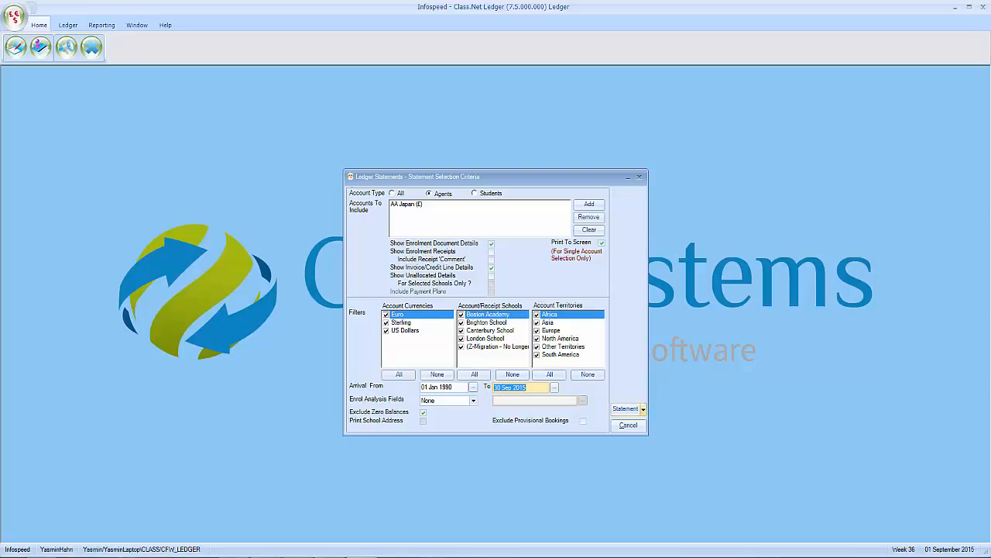
- Produce the AA Japan statement in Excel and review its enrolment and invoice details for each student
click(643, 408)
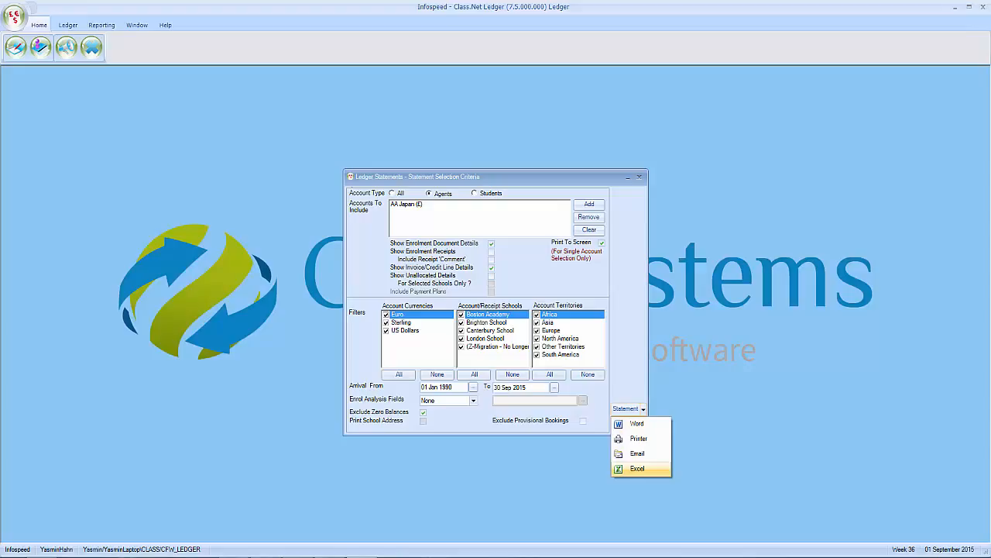
click(539, 481)
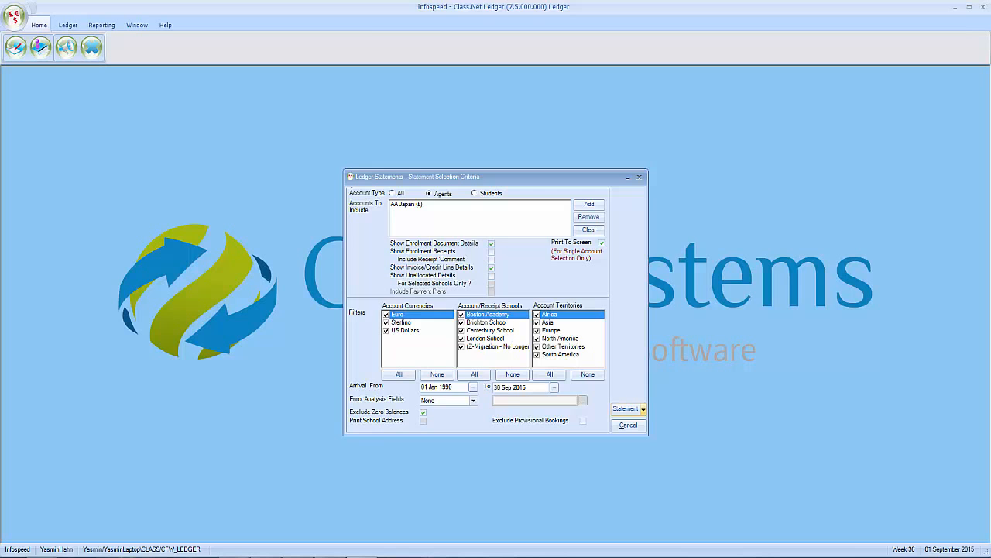
click(643, 409)
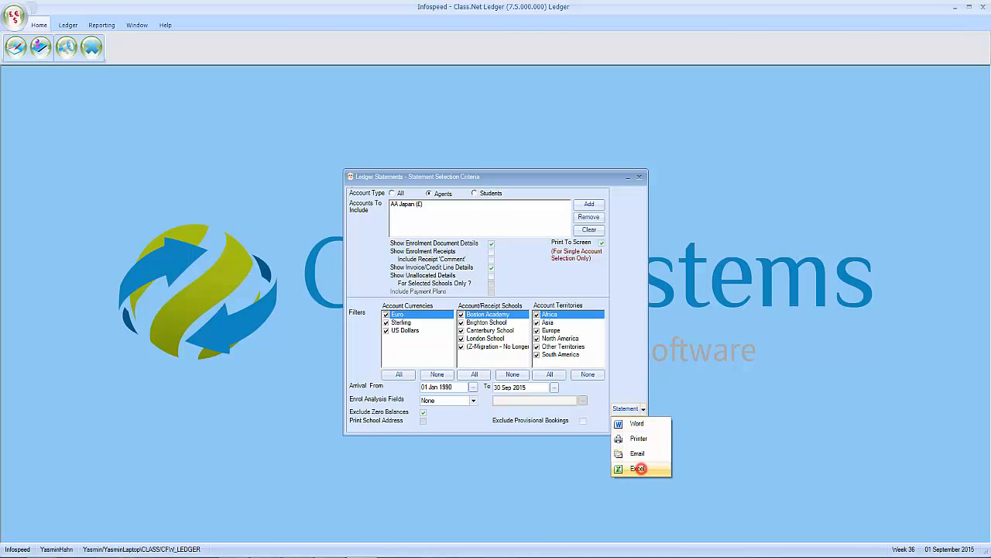
click(640, 470)
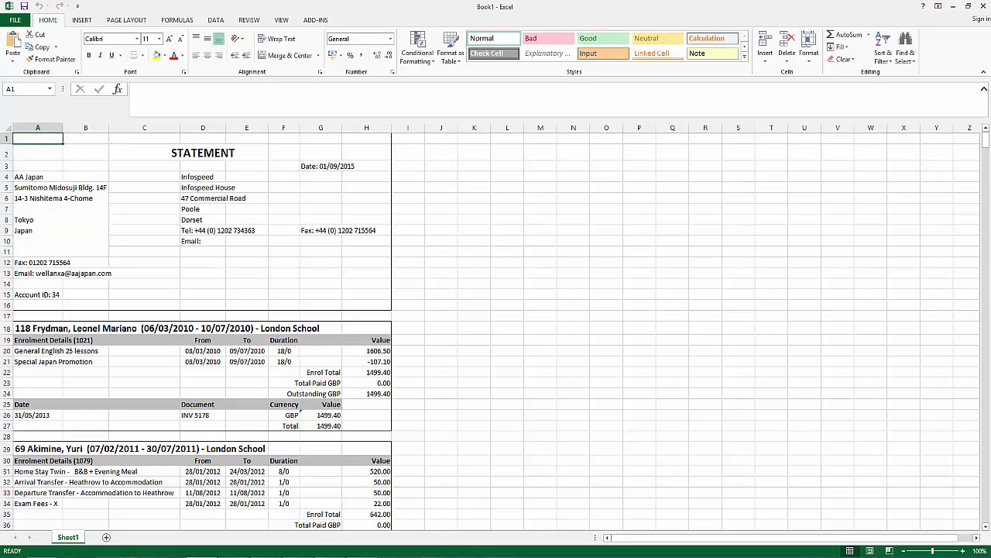
click(986, 526)
click(986, 526)
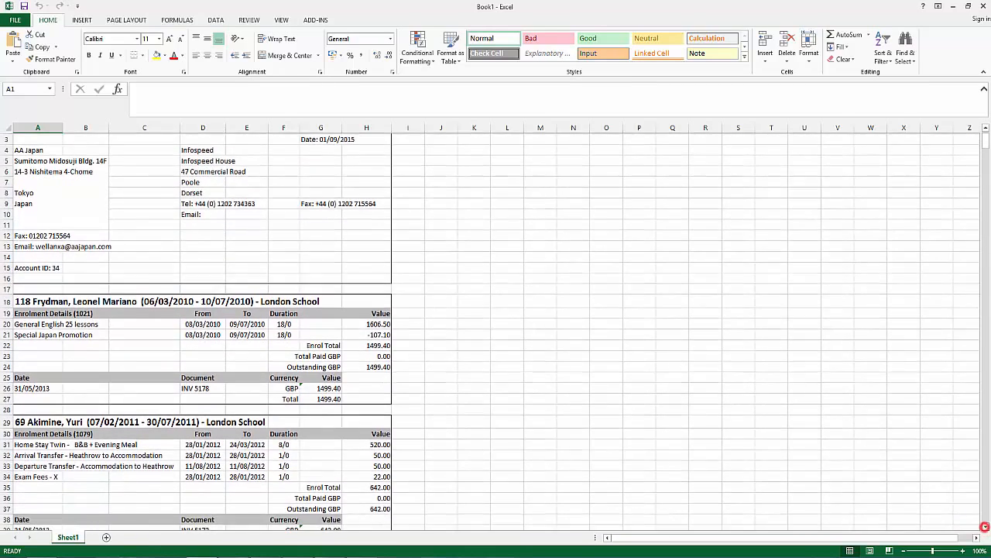
click(985, 526)
click(985, 526)
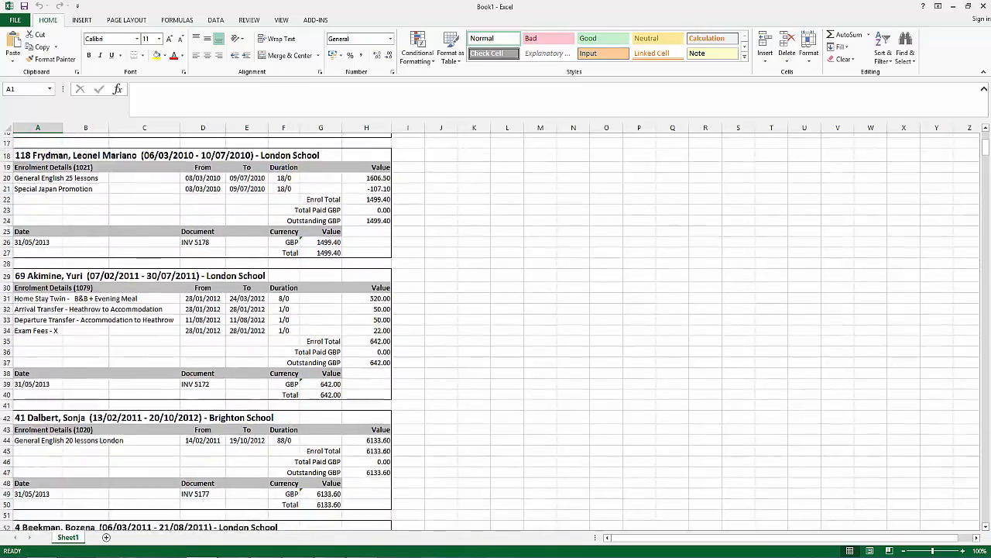
scroll(495, 331, down, 6)
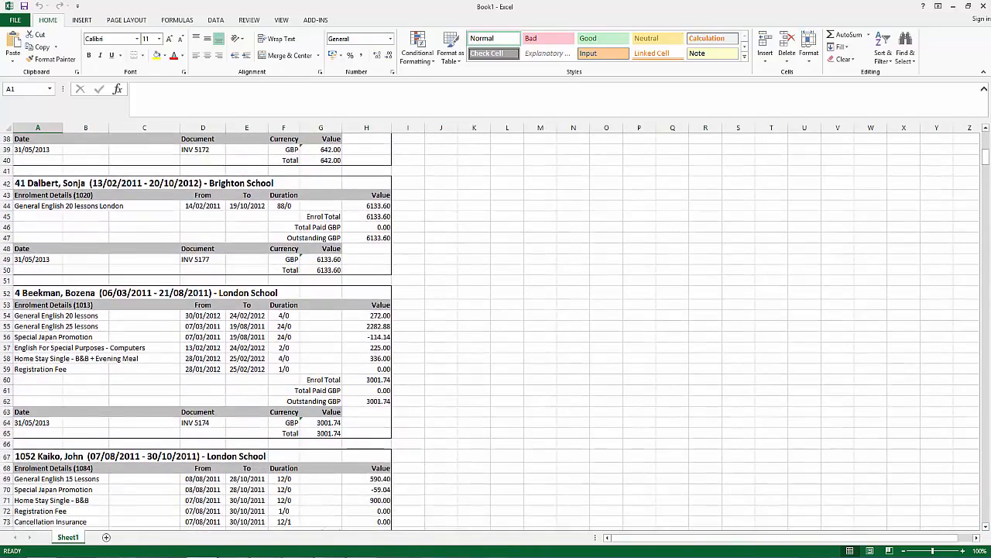
scroll(495, 331, down, 2)
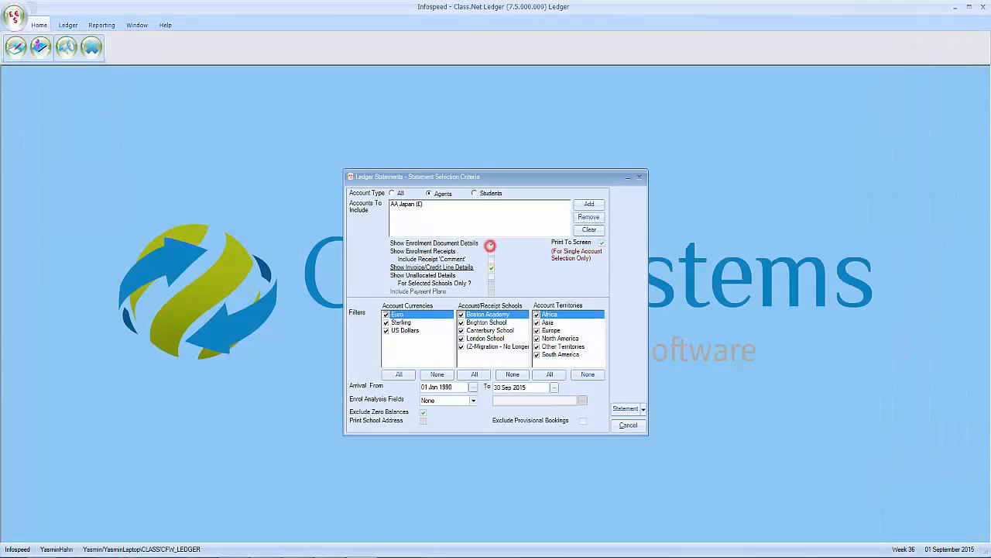
- Leave out the enrolment document and invoice/credit line details, produce the statement in Excel again and review the condensed version
click(493, 244)
click(491, 267)
click(643, 408)
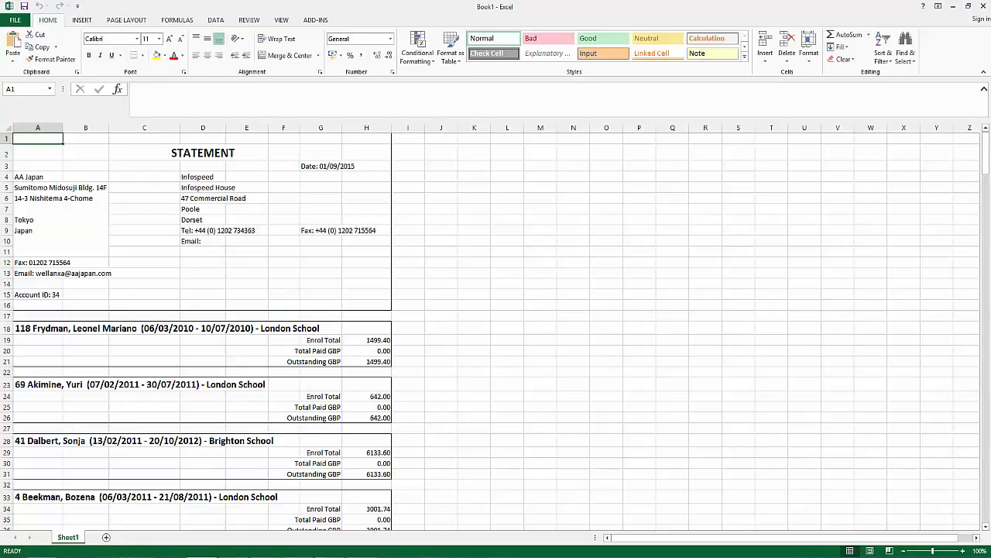
scroll(496, 333, down, 6)
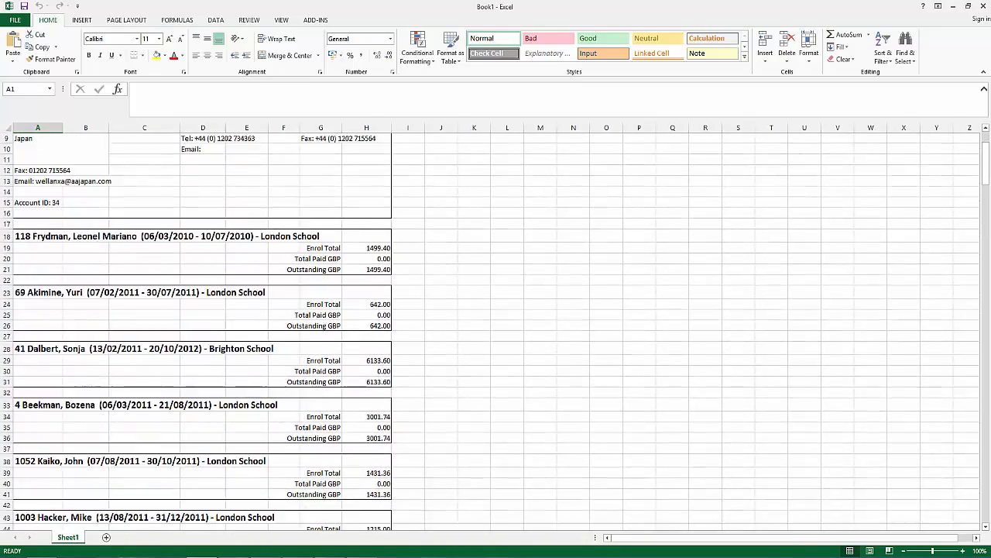
scroll(495, 333, down, 3)
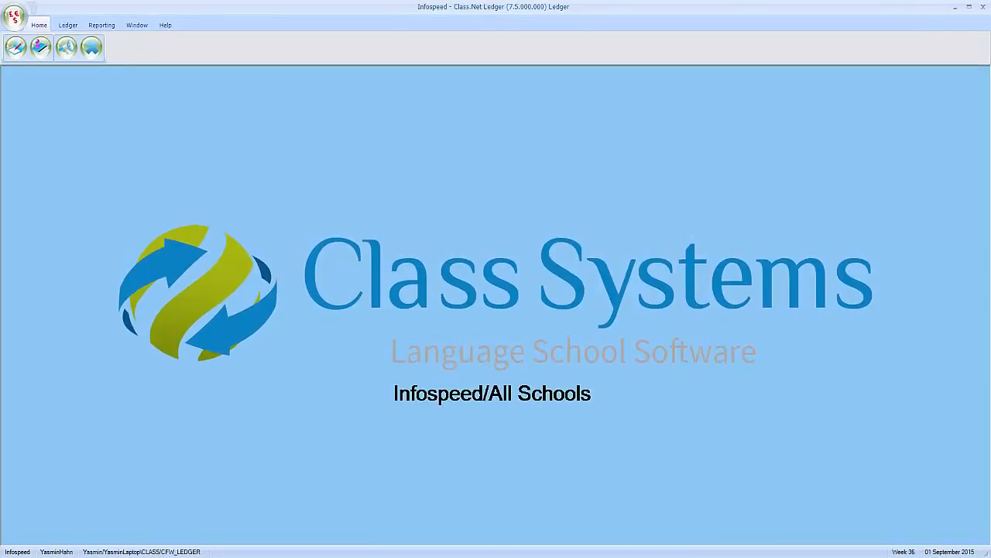
- Start an Aged Debt report and include only the AA Japan account
click(106, 25)
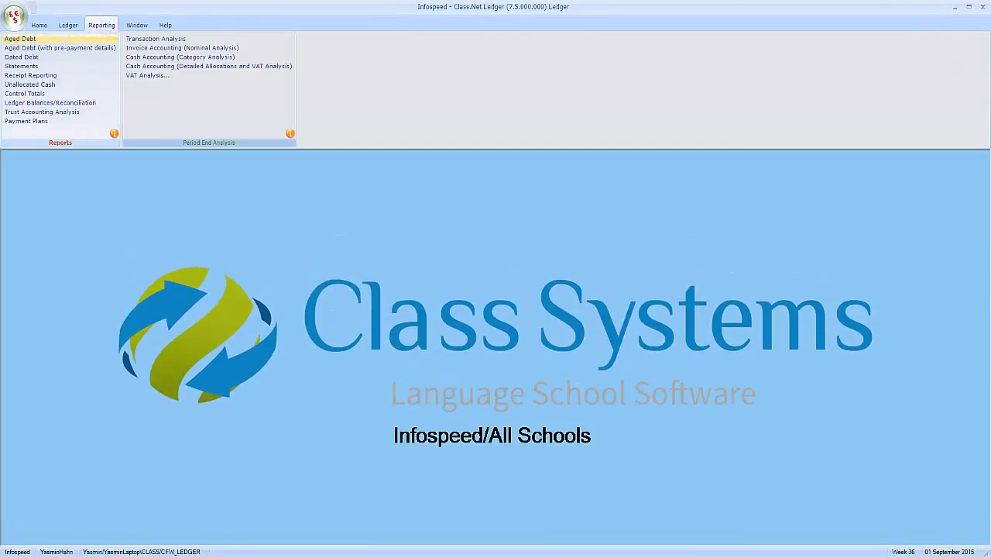
click(89, 39)
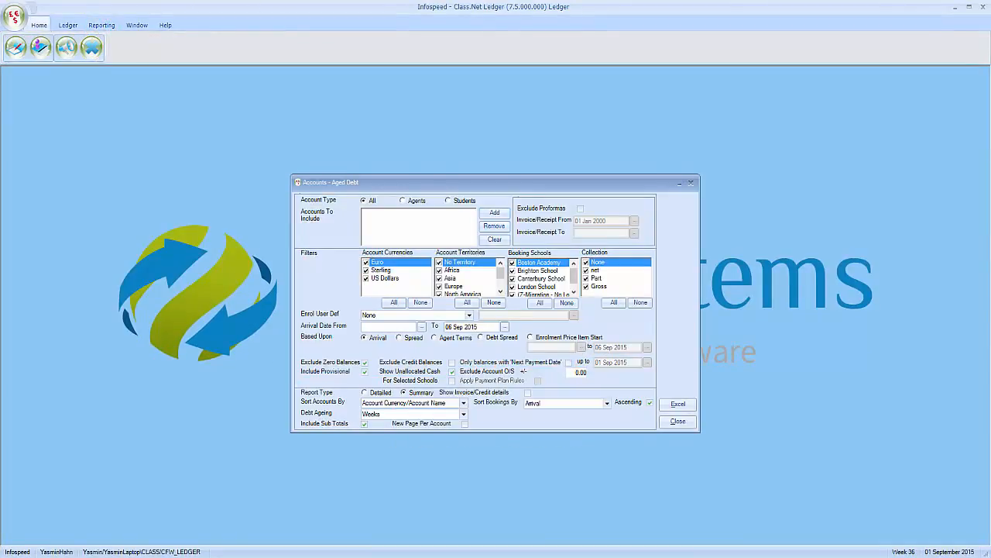
click(494, 212)
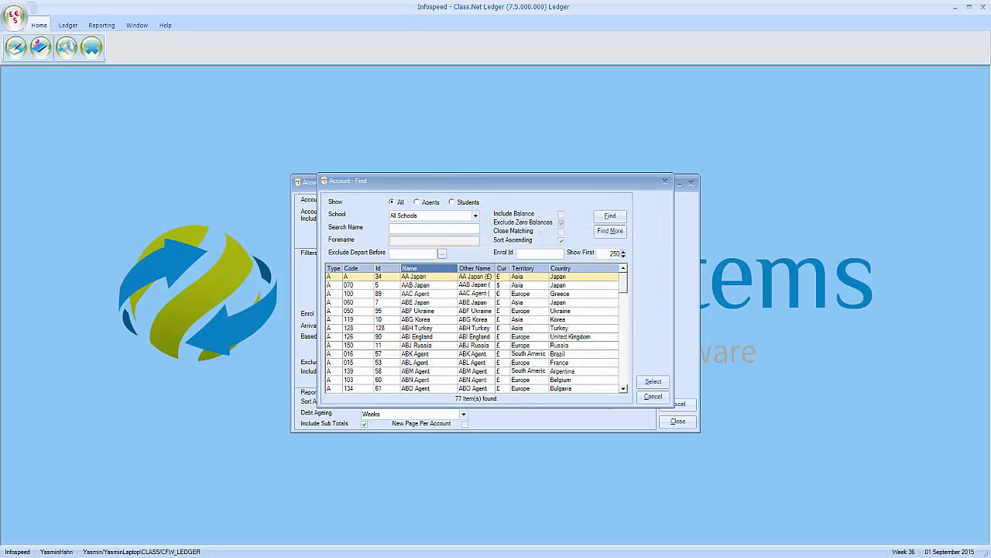
click(653, 381)
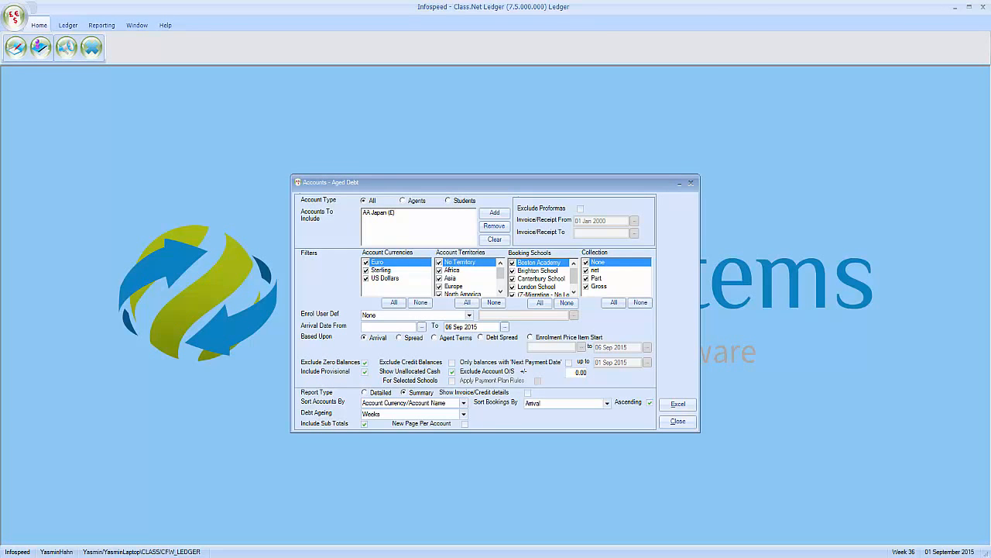
- Make the aged debt report detailed with arrivals up to 30 Sep 2015, and produce it in Excel
click(364, 392)
click(504, 326)
click(371, 321)
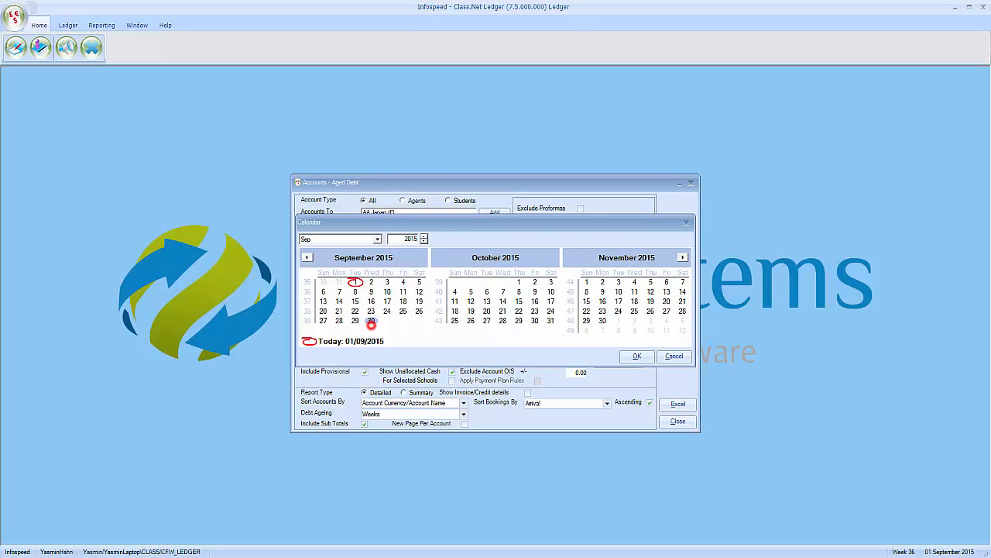
click(635, 356)
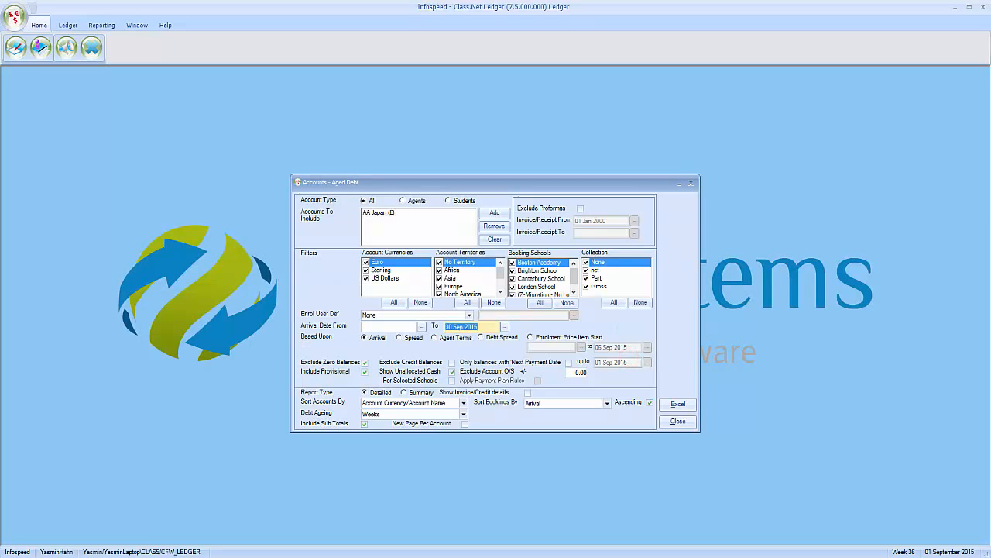
click(678, 404)
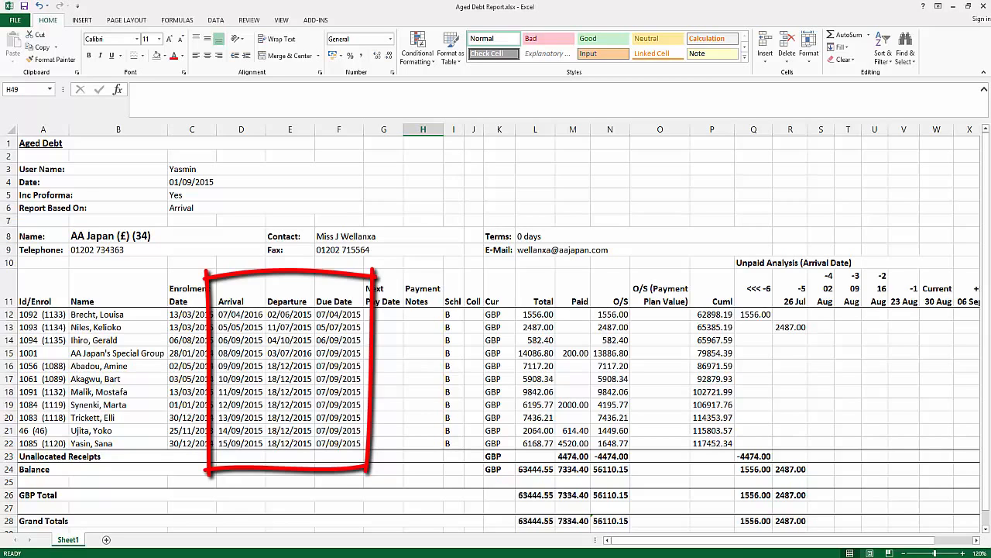
- Examine the total, paid and outstanding columns of the aged debt report, along with its unpaid analysis by week
click(534, 129)
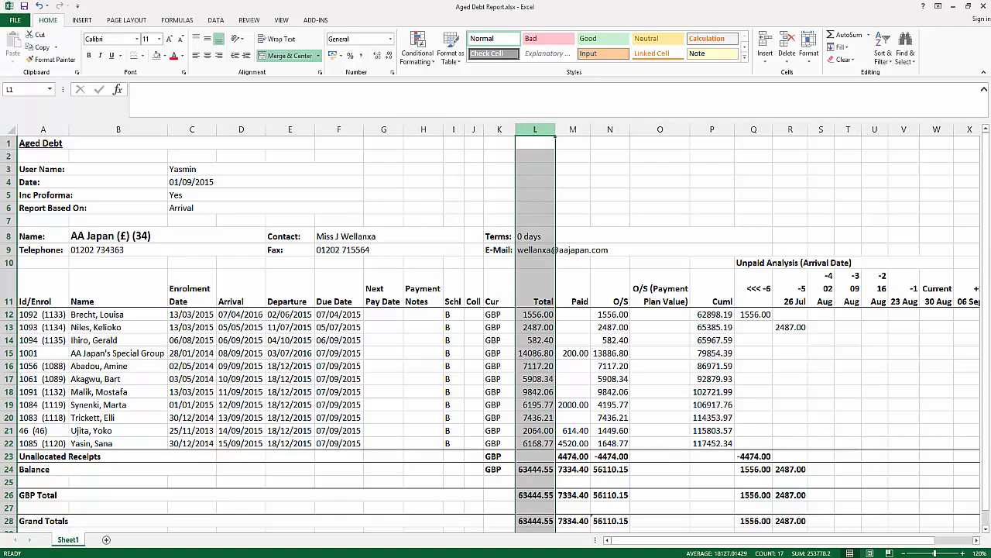
click(574, 129)
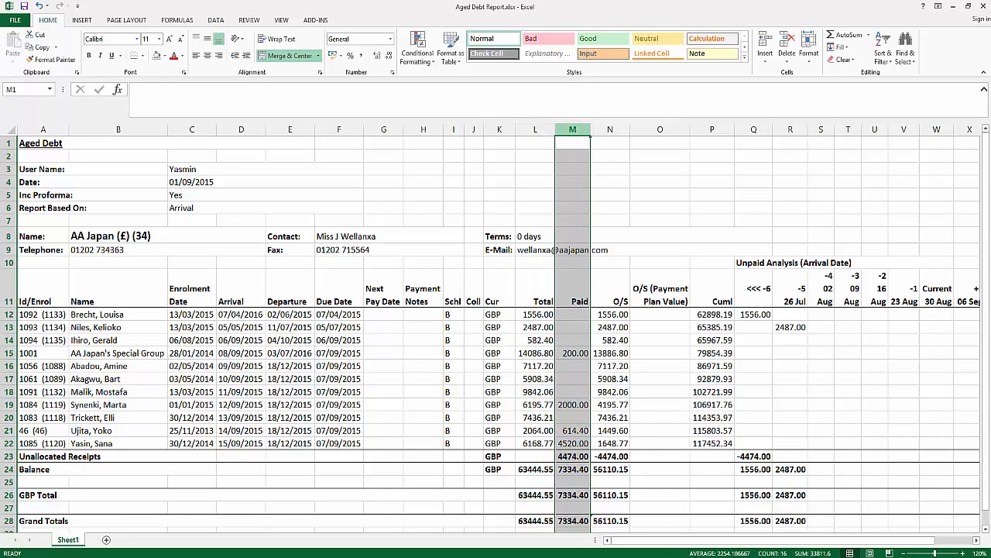
click(611, 130)
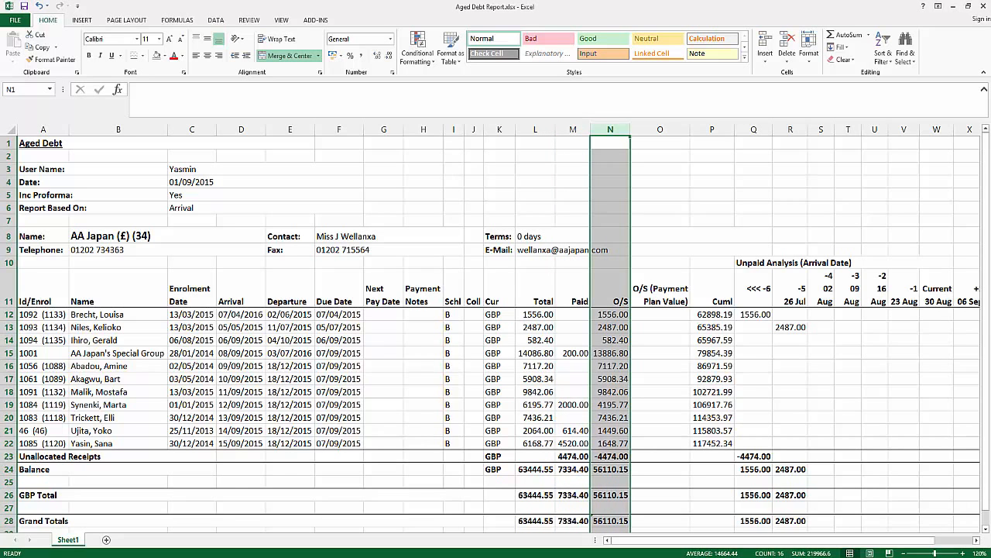
drag(832, 539, 871, 540)
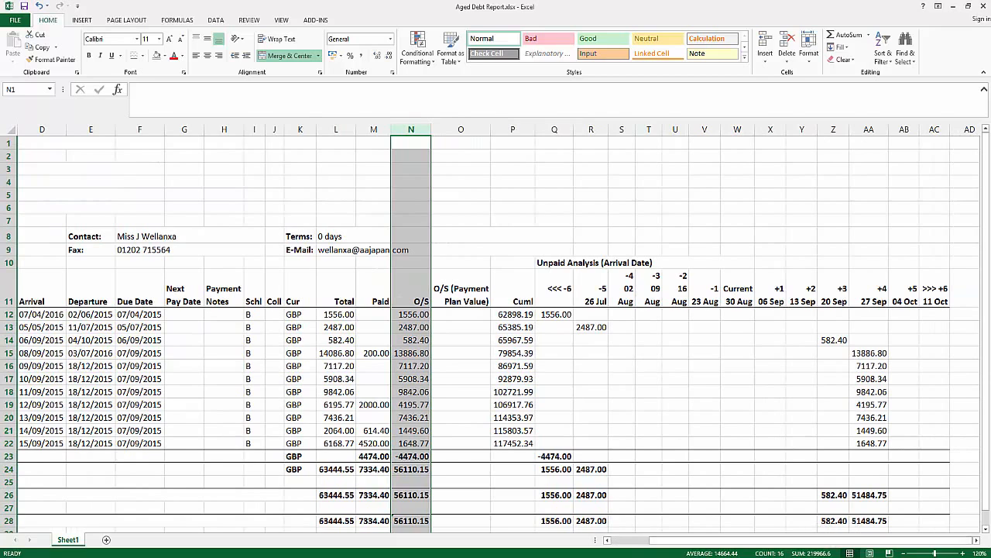
click(934, 207)
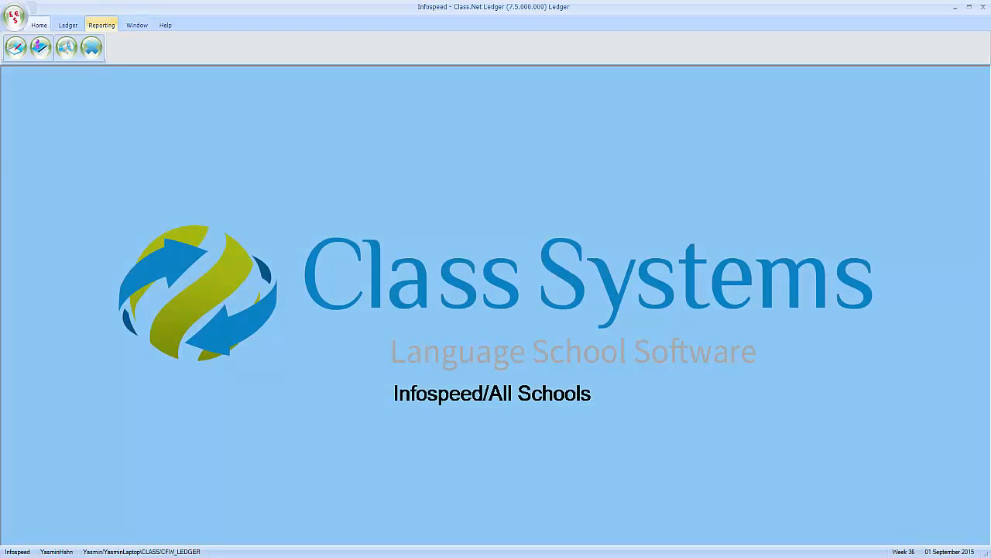
- Produce the detailed Invoice Accounting (Nominal Analysis) report for 01 Sep 2015 to 30 Sep 2015 in Excel from Class.Net Ledger
click(101, 25)
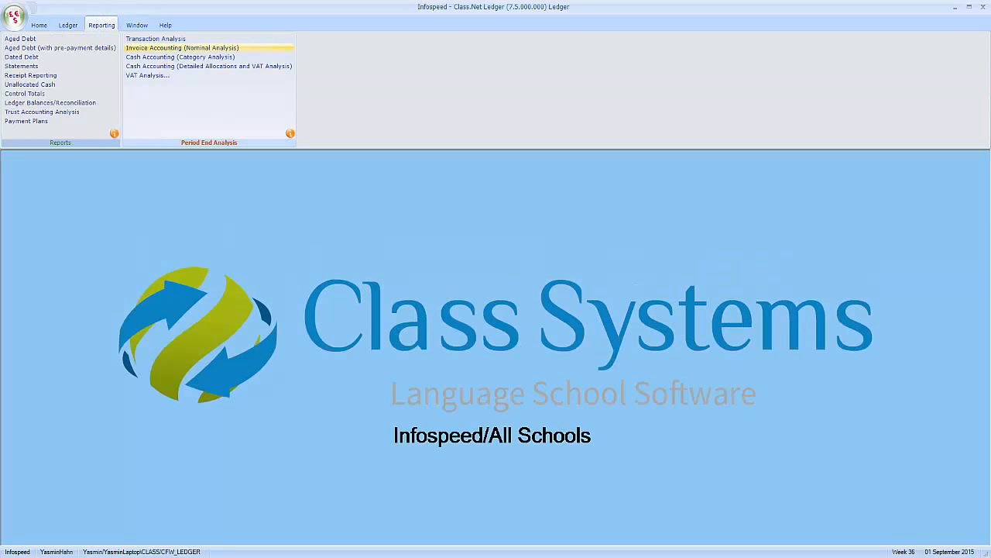
click(138, 47)
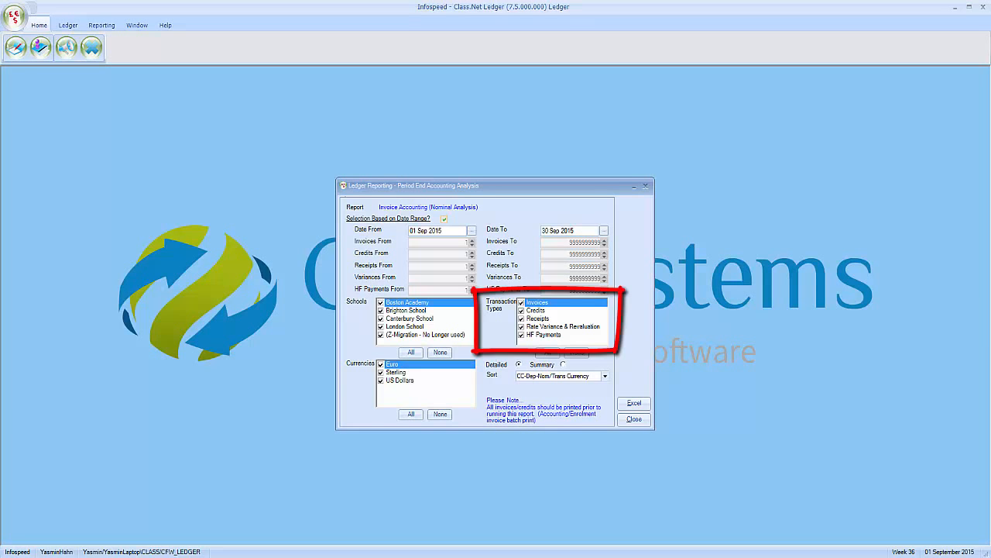
click(634, 402)
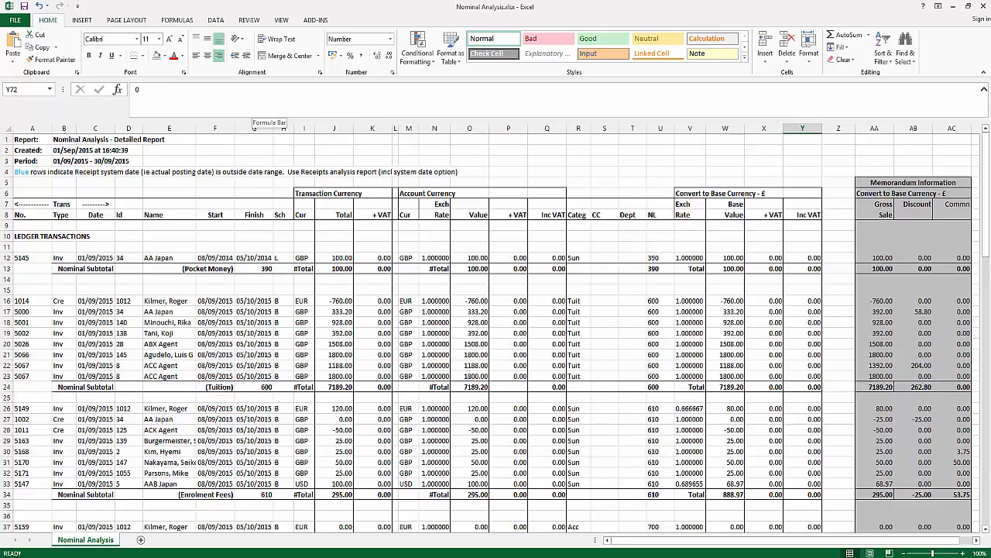
- Examine the transaction totals and the pocket money, tuition and enrolment fee subtotals in the nominal analysis
click(334, 127)
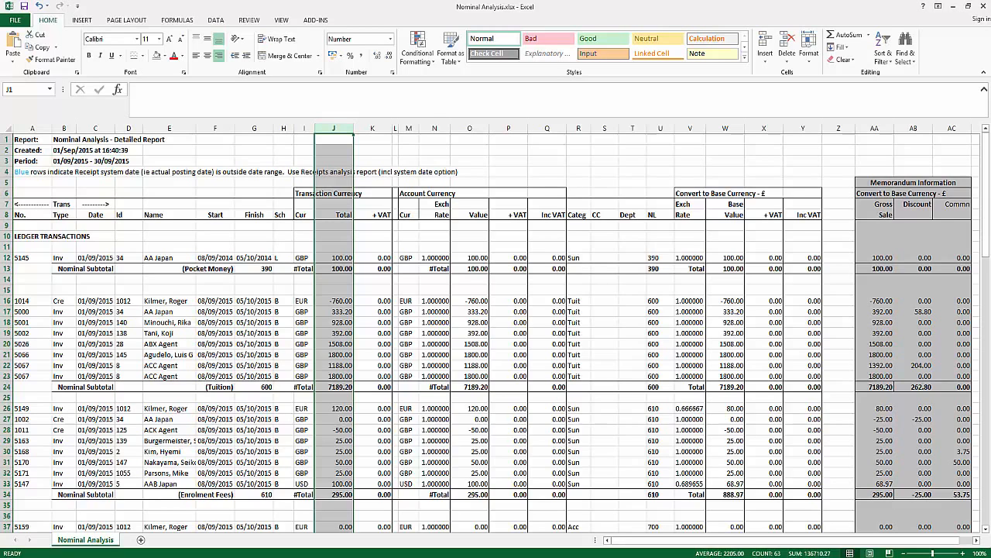
click(411, 106)
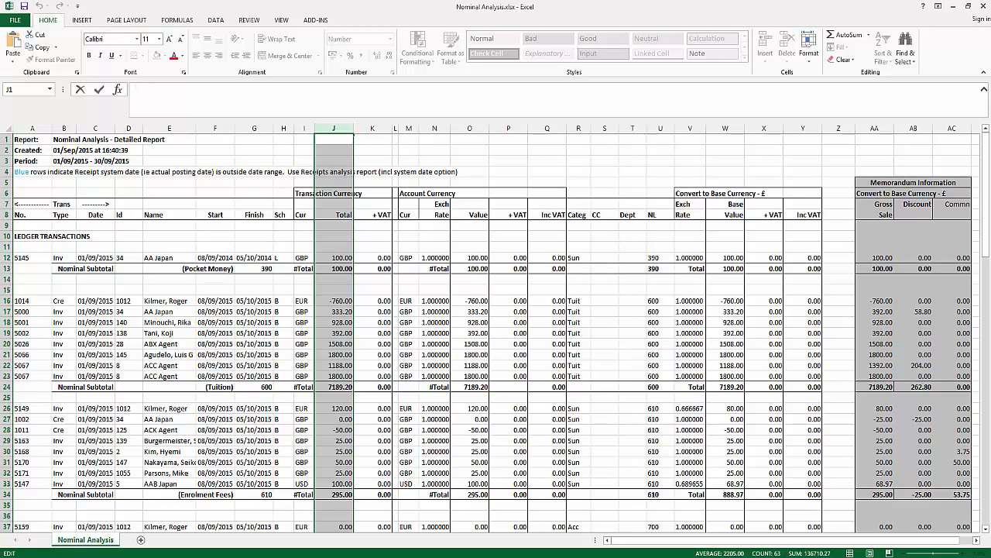
click(417, 115)
click(409, 100)
click(7, 268)
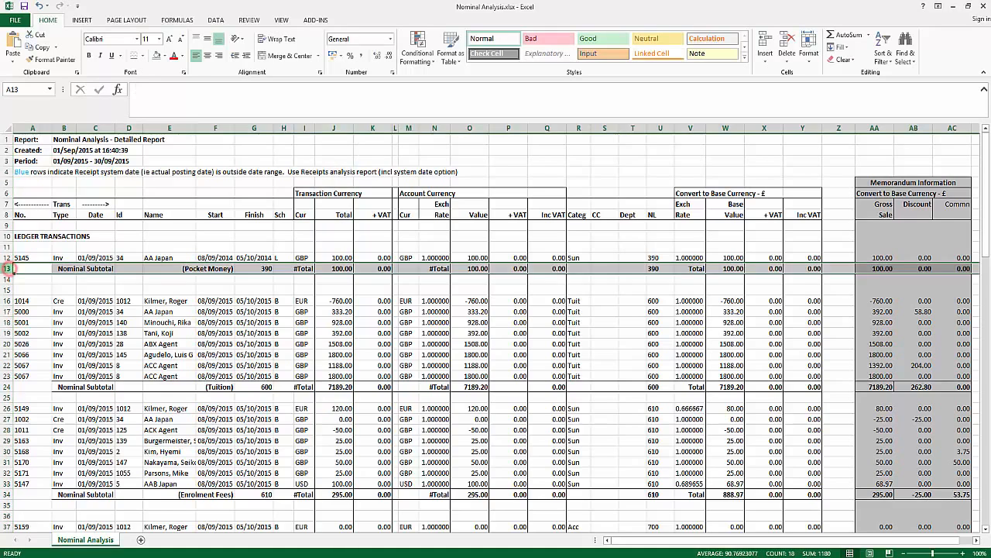
click(7, 387)
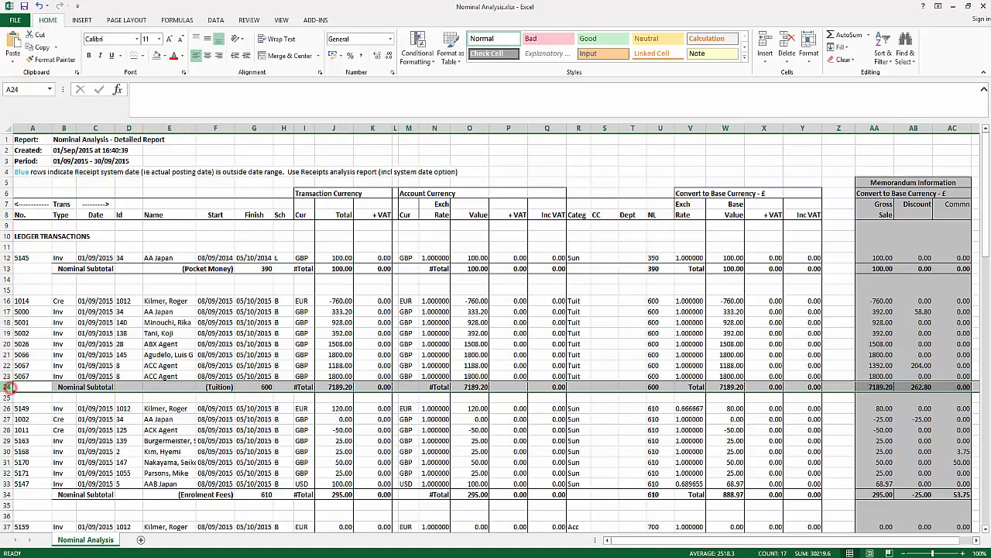
click(7, 495)
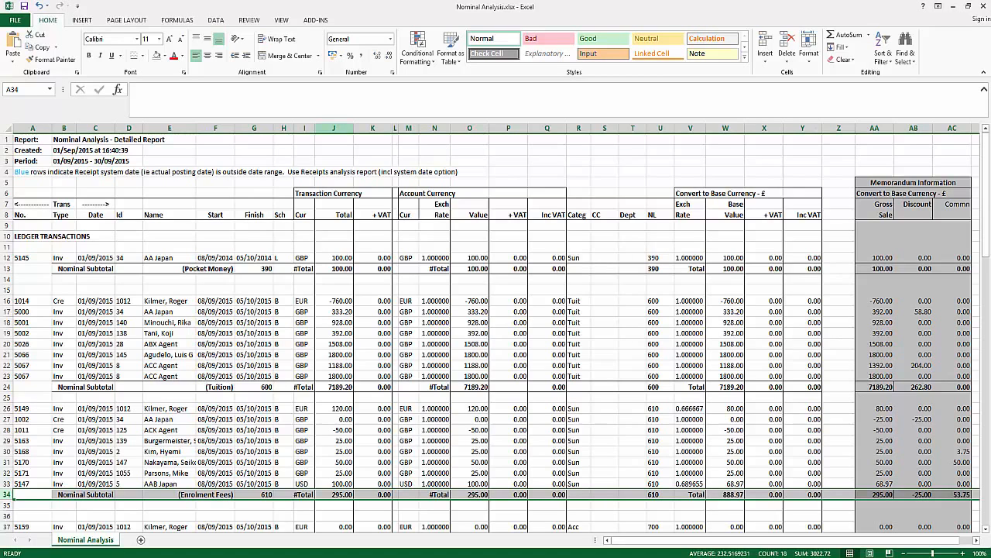
click(338, 129)
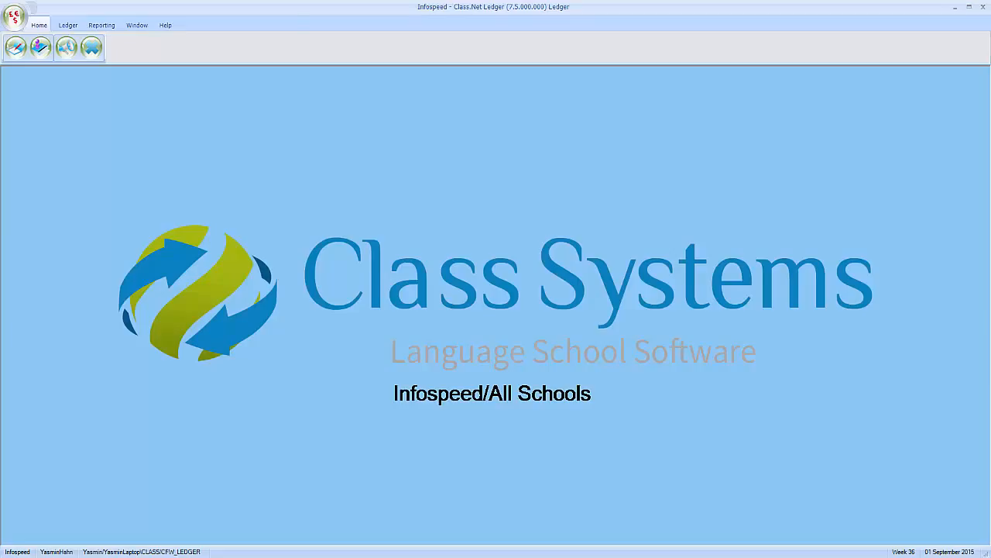
- Produce an invoice-level Dated Debt report in Excel from Class.Net Ledger for agent accounts, including only AA Japan
click(101, 25)
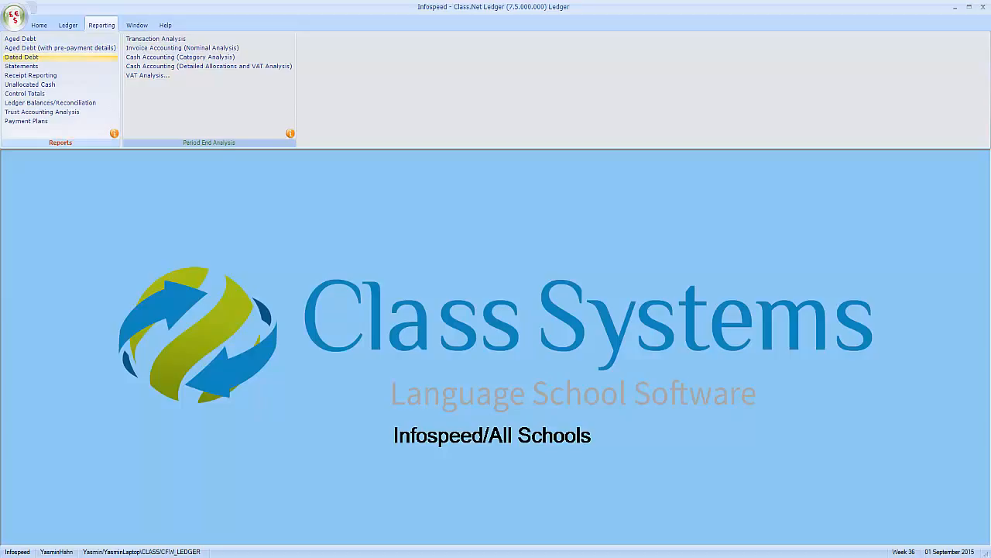
click(67, 57)
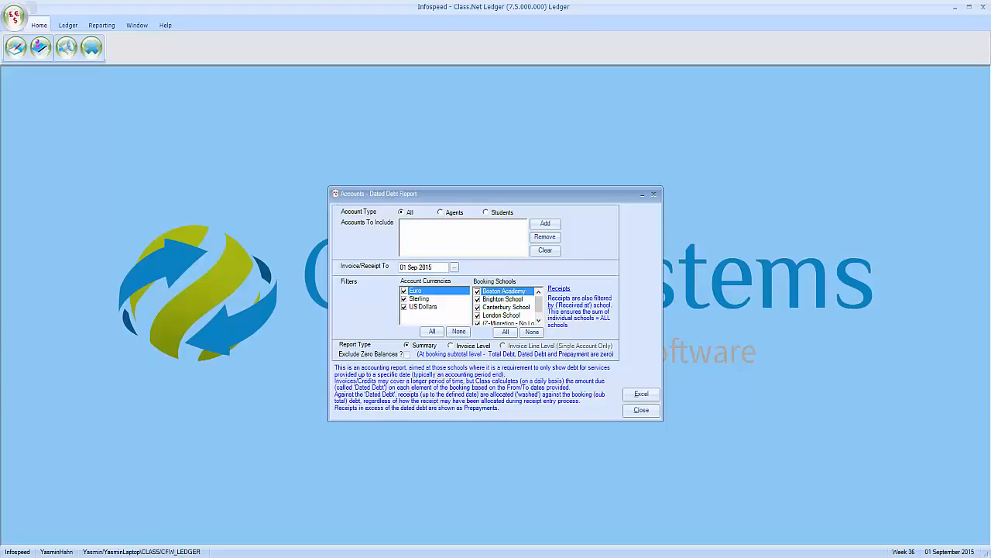
click(442, 212)
click(544, 223)
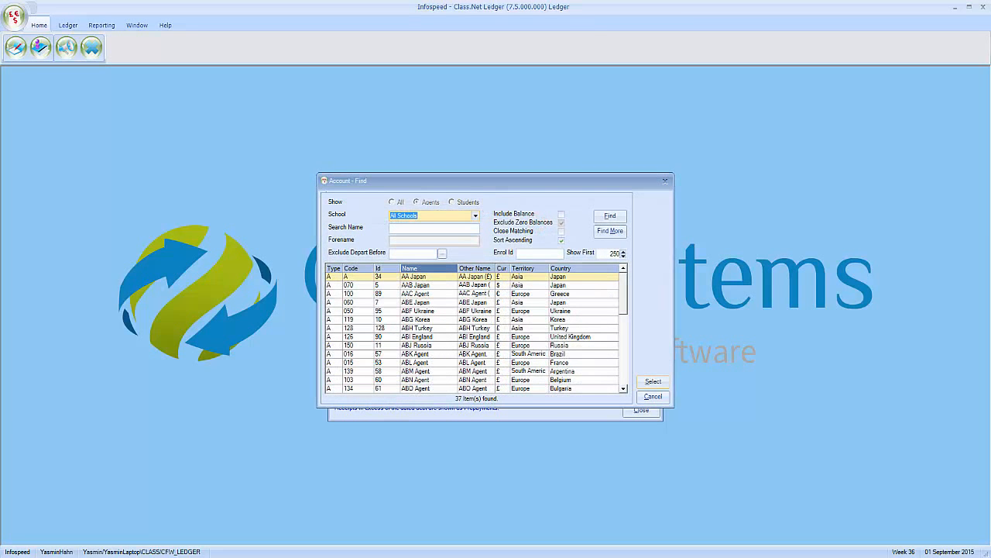
click(651, 390)
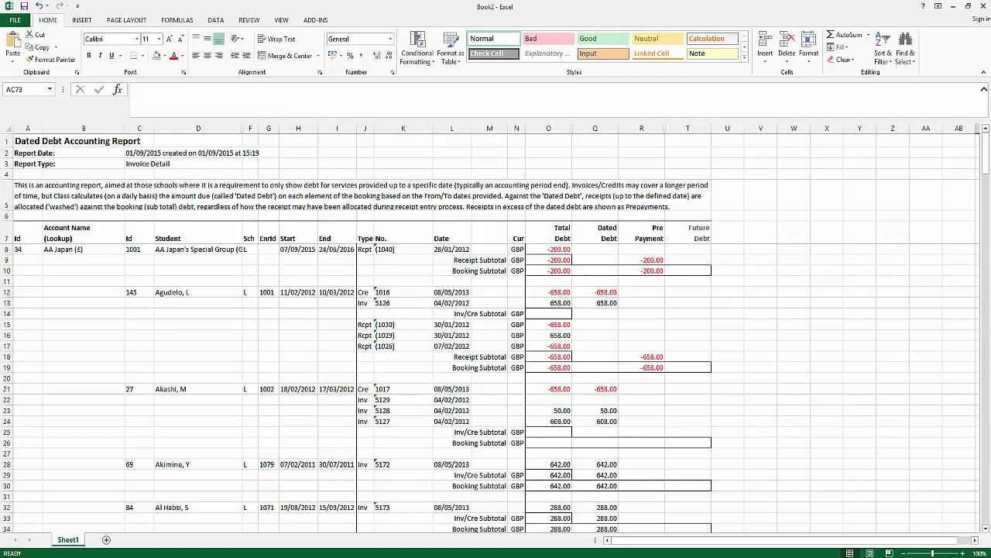
- Look through the student bookings in the AA Japan dated debt report, and close the report setup
scroll(495, 387, down, 8)
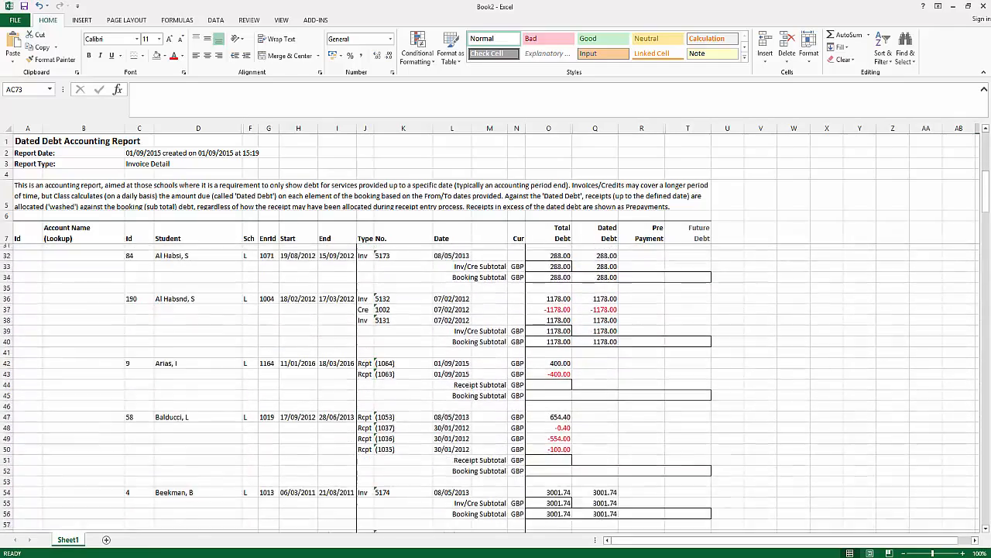
scroll(496, 387, down, 20)
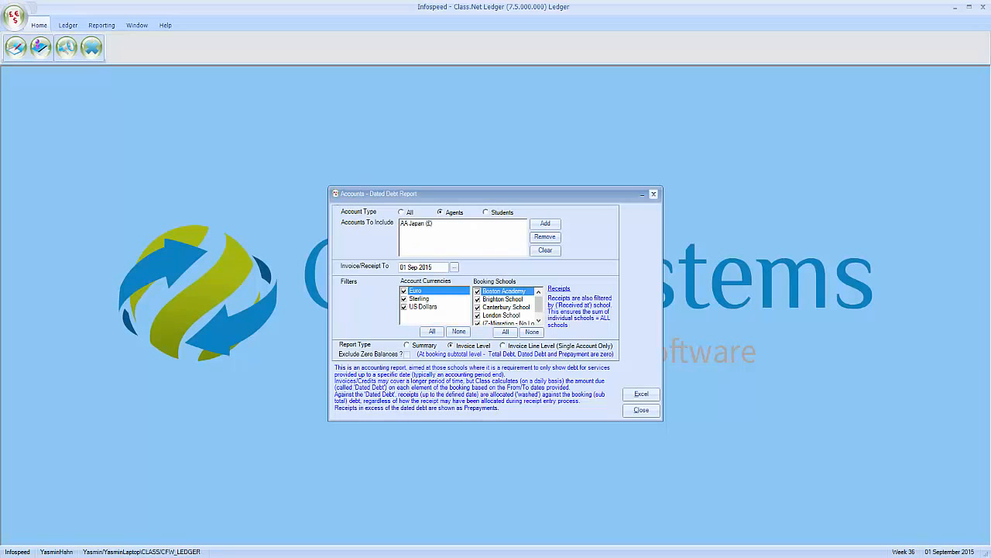
click(653, 194)
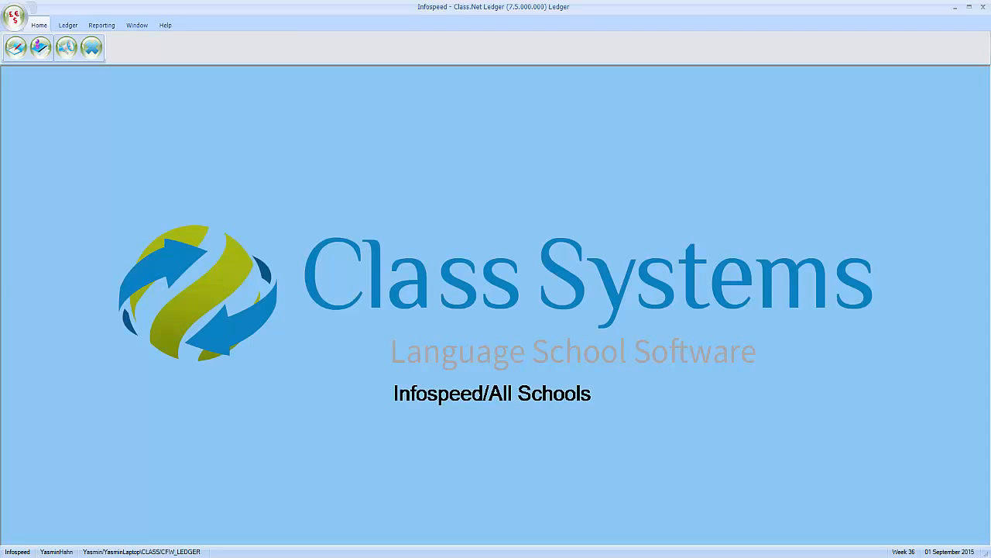
- Look over the Receipt Reporting filter, sort and allocation options, and close them without producing a report
click(101, 25)
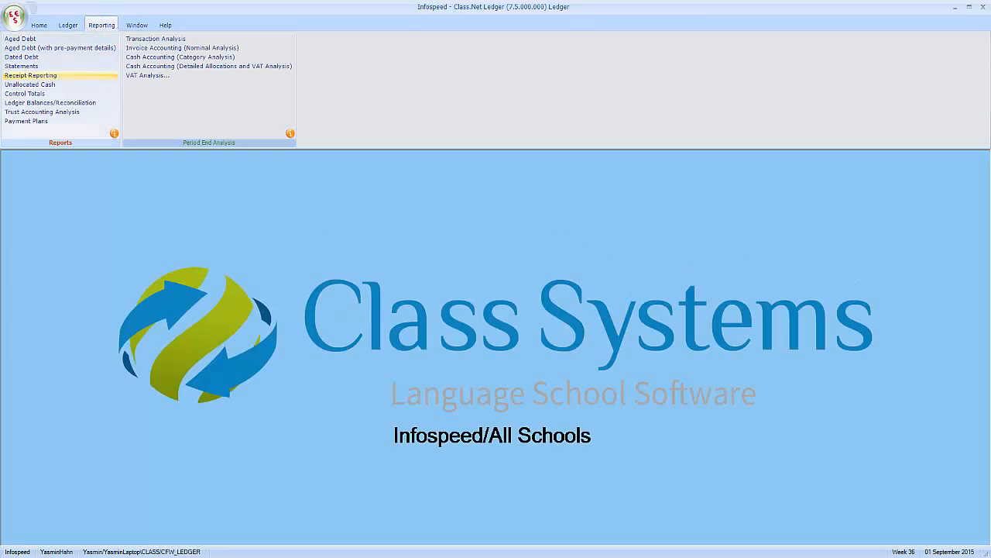
click(75, 73)
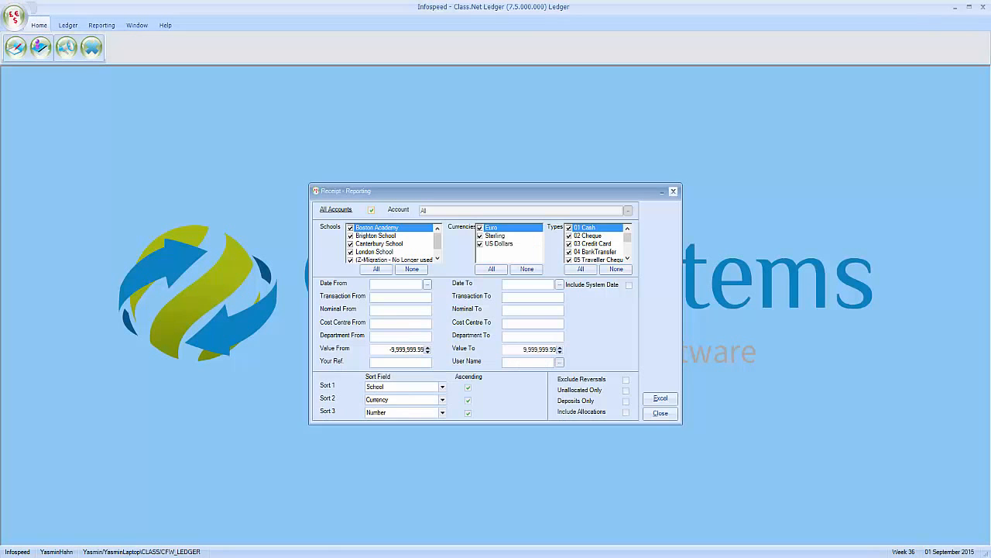
click(672, 191)
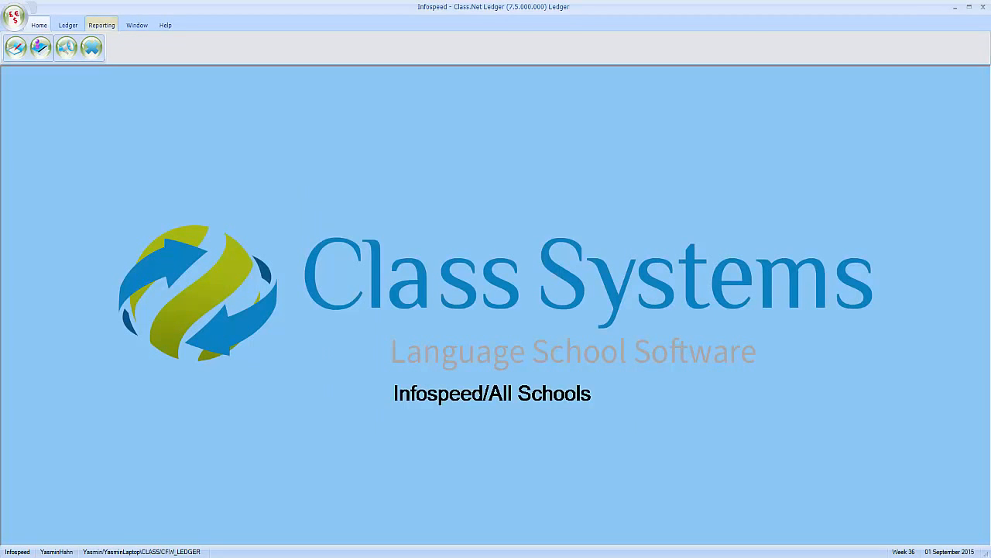
- Switch to Class.Net and bring up its reporting options
click(101, 25)
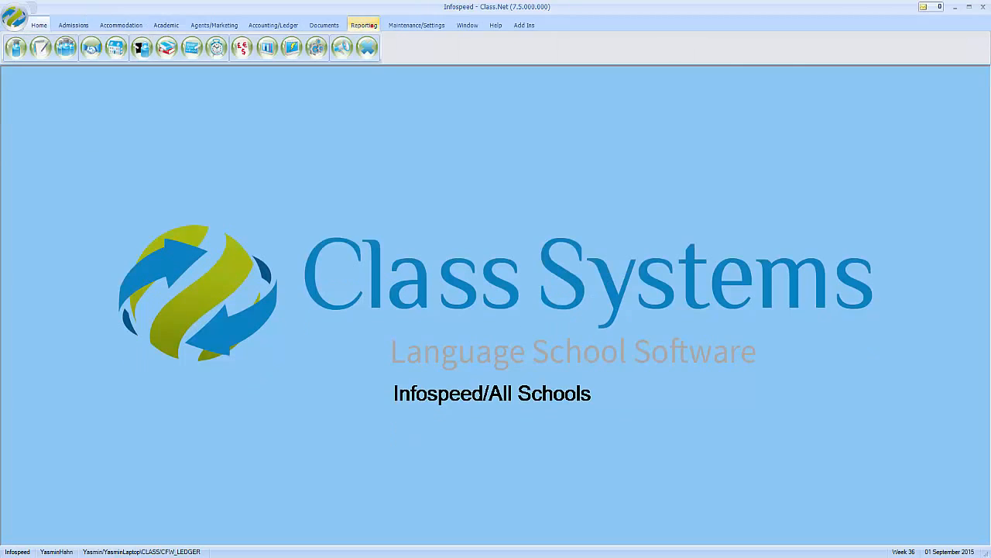
click(371, 26)
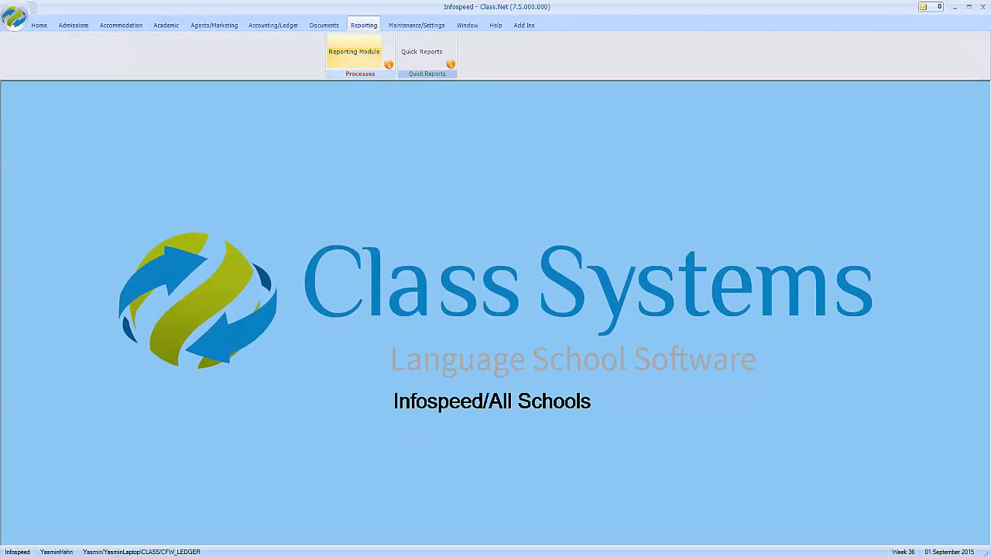